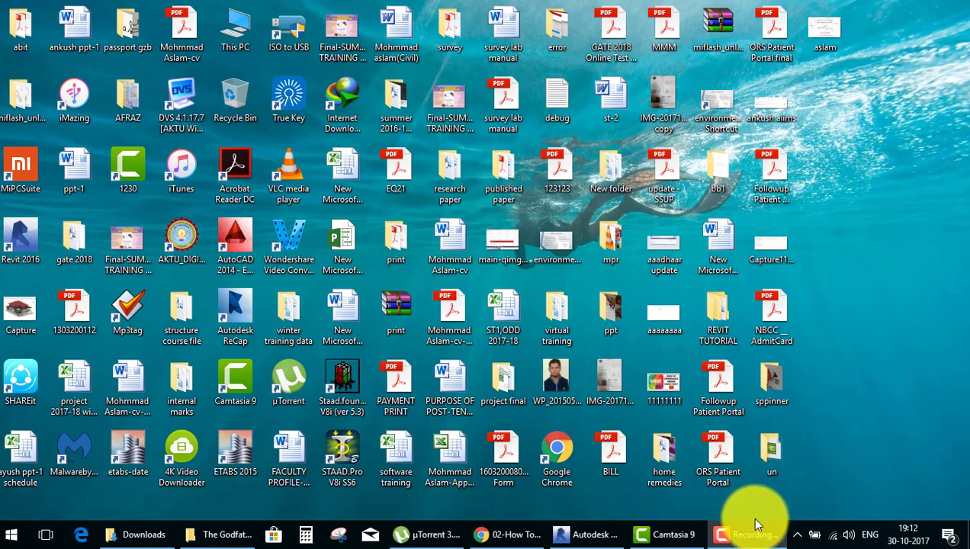
# Bring the Autodesk Revit window showing Project1's empty Level 1 plan to the front.
pyautogui.click(612, 526)
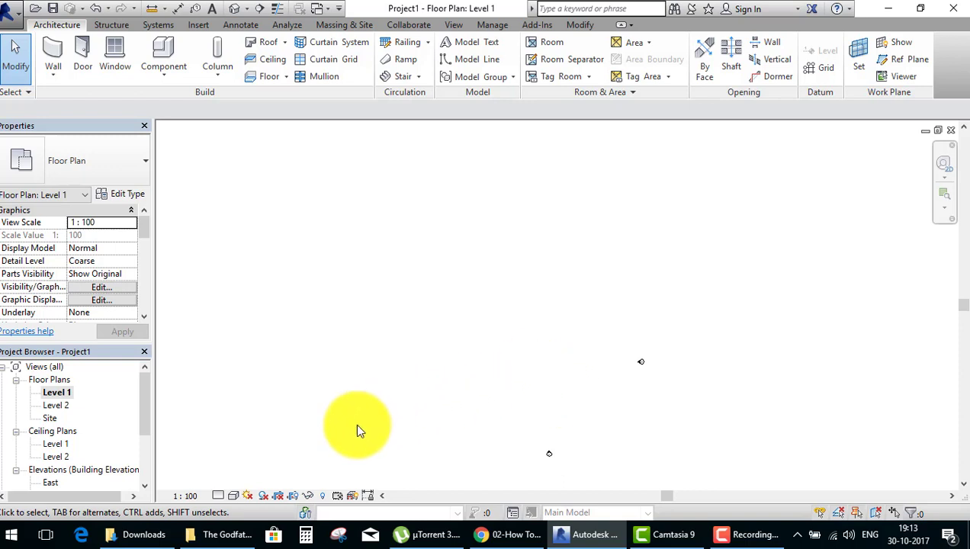
# Create a new project, Project2, from the DefaultMetric.rte template.
pyautogui.click(66, 397)
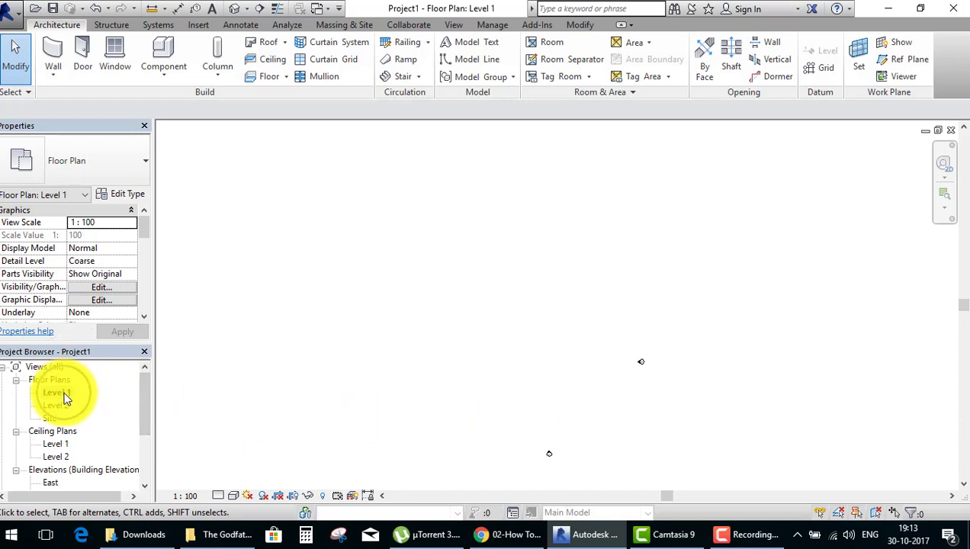
pyautogui.click(11, 11)
pyautogui.moveTo(34, 64)
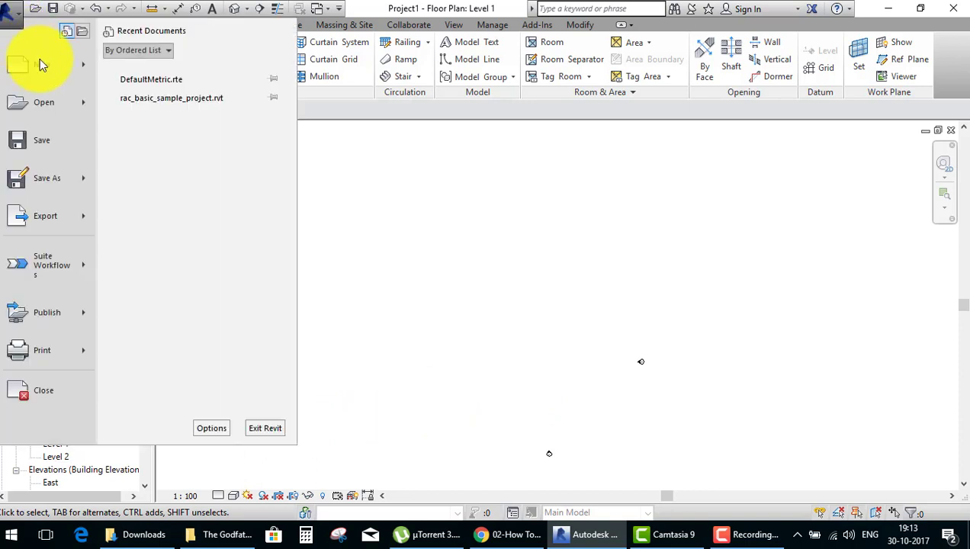
pyautogui.click(147, 70)
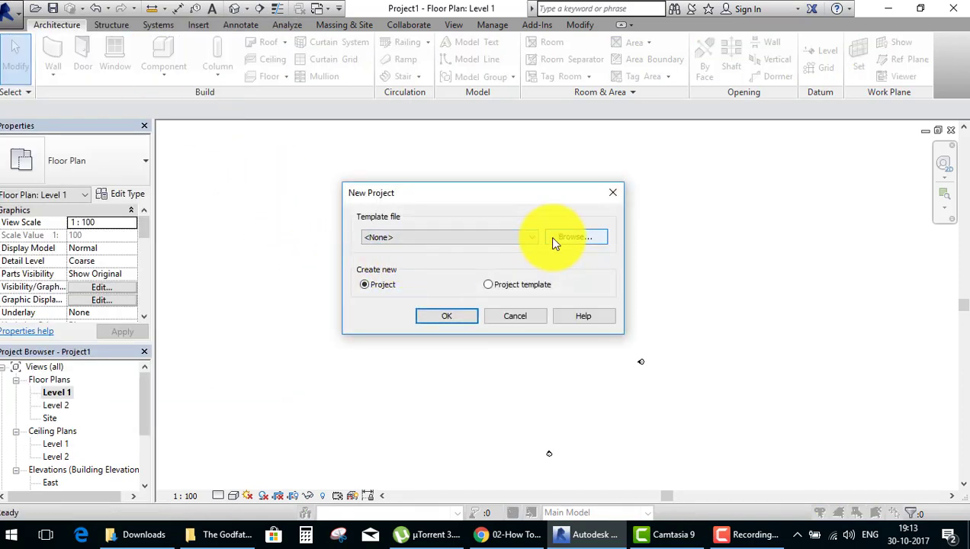
pyautogui.click(550, 237)
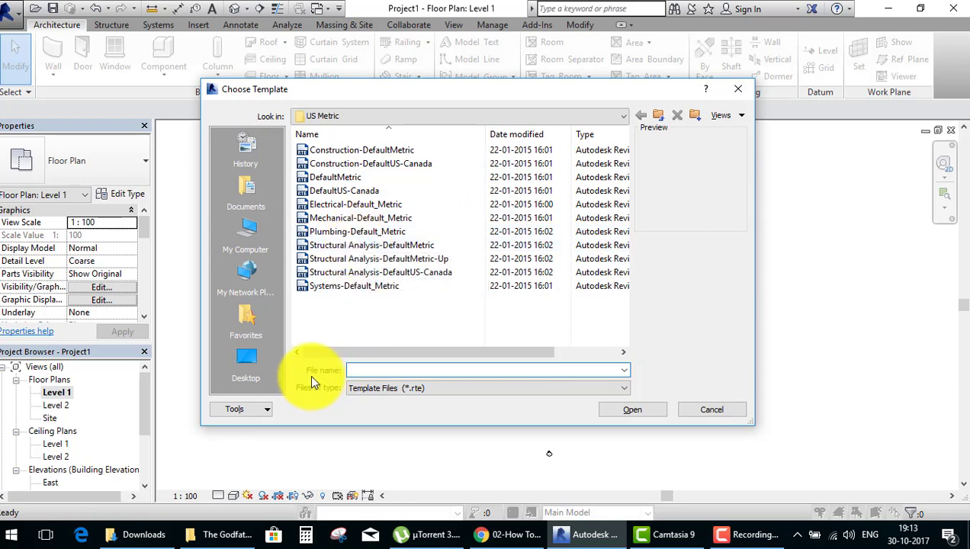
pyautogui.moveTo(335, 177)
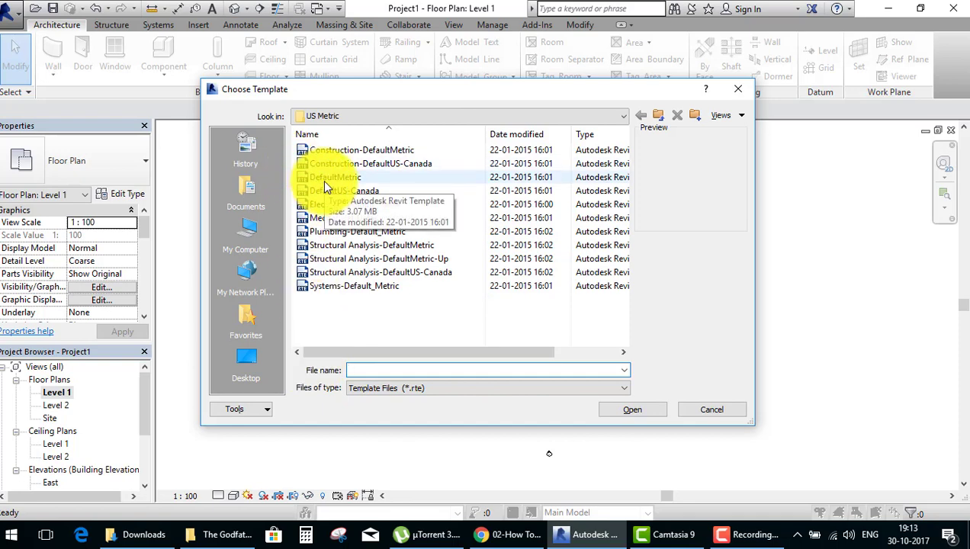
pyautogui.click(324, 183)
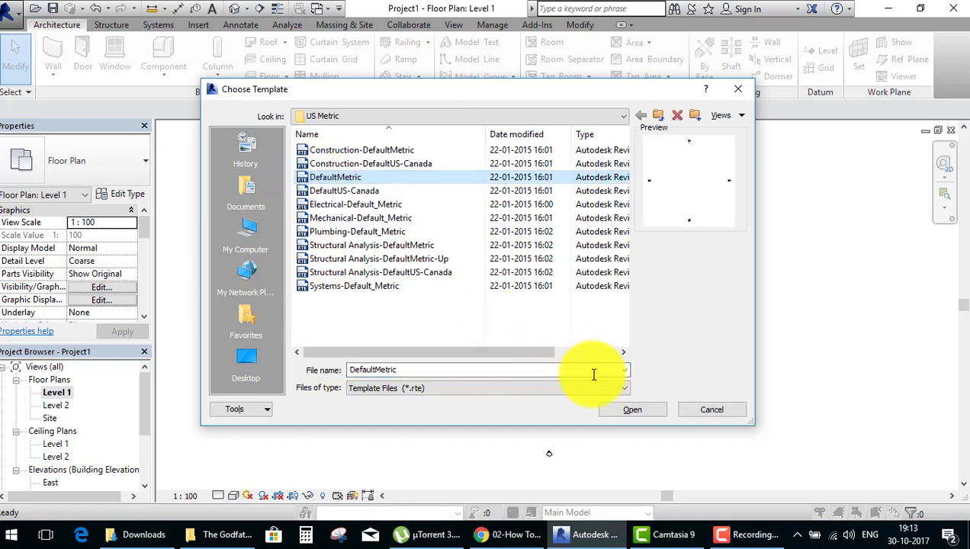
pyautogui.click(618, 410)
pyautogui.click(460, 316)
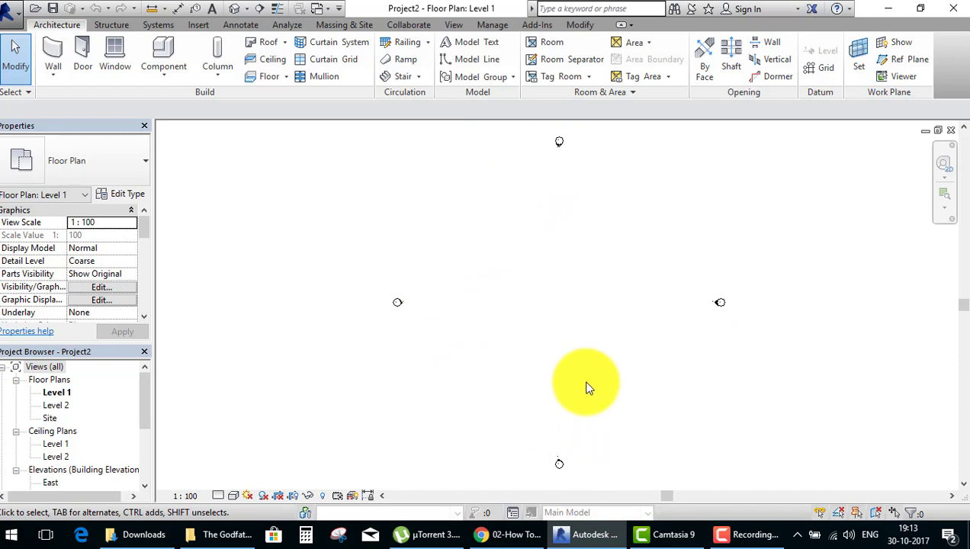
# Open the Level 1 floor plan and start the Grid tool from the Datum panel.
pyautogui.doubleClick(68, 393)
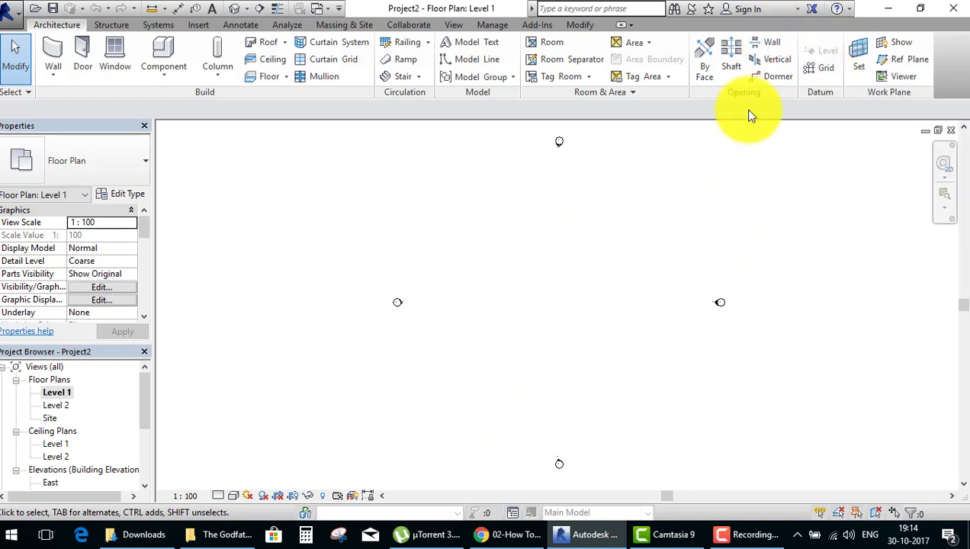
pyautogui.click(824, 73)
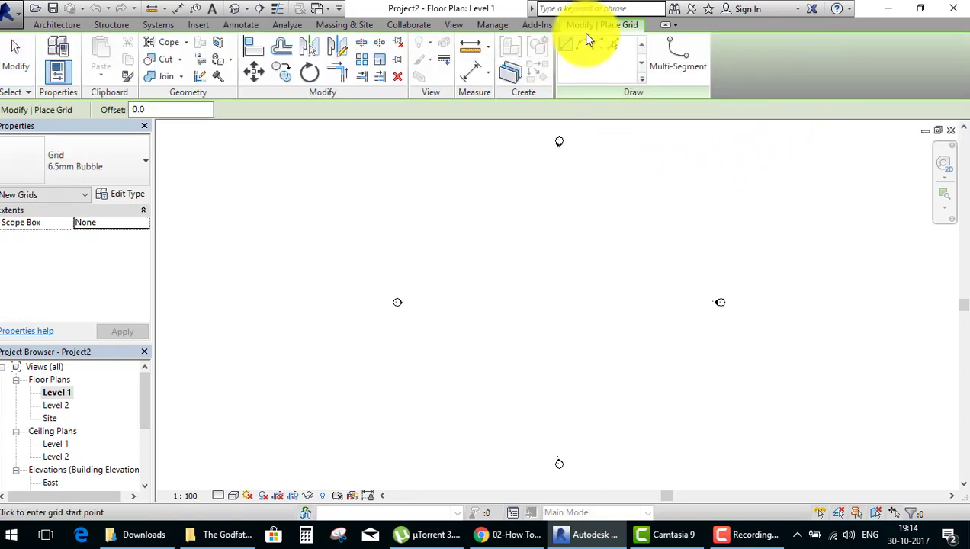
# Draw a horizontal grid line across the upper part of the plan with the Line option.
pyautogui.click(615, 28)
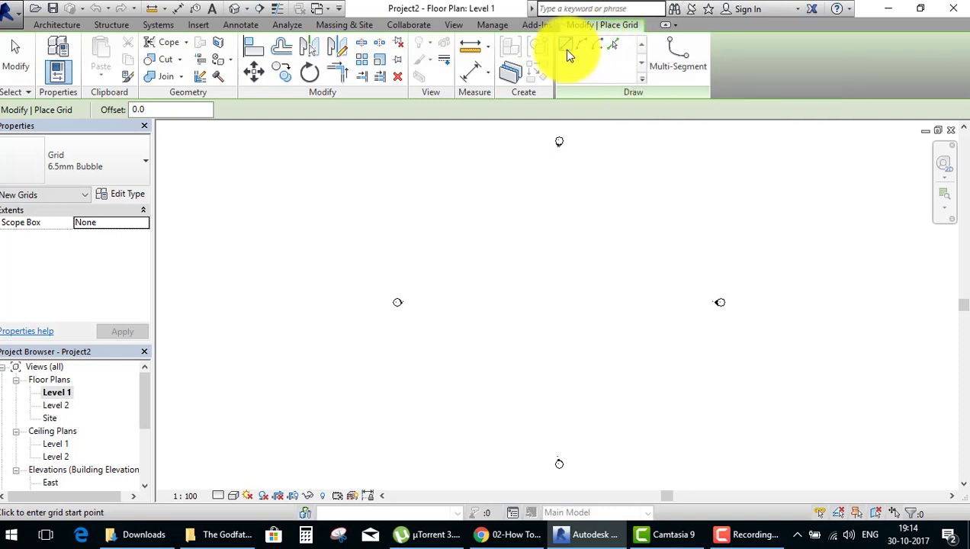
pyautogui.click(610, 53)
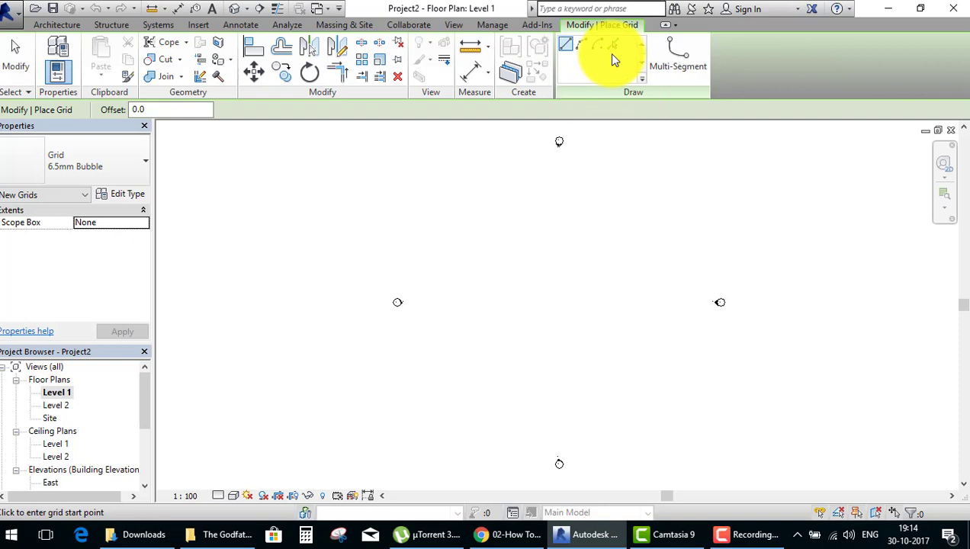
pyautogui.click(566, 47)
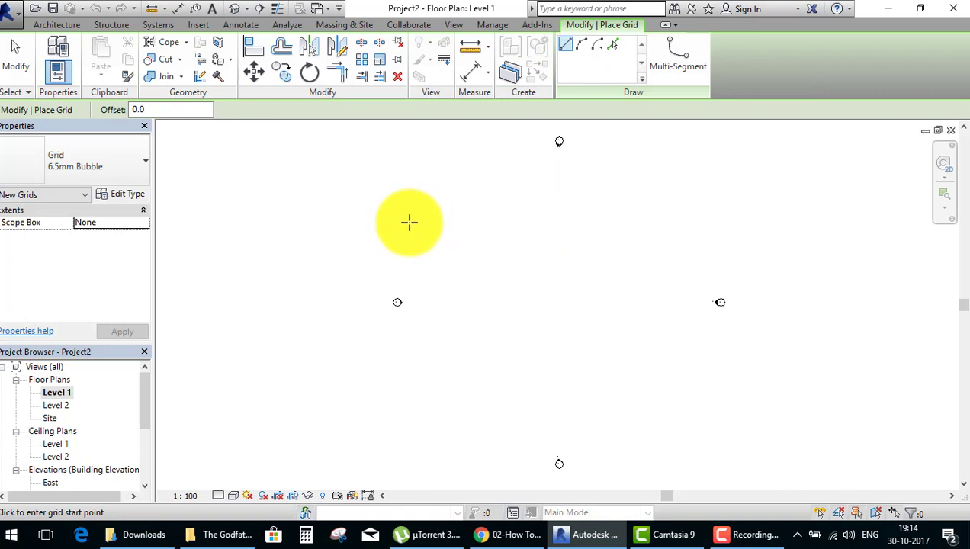
pyautogui.click(340, 212)
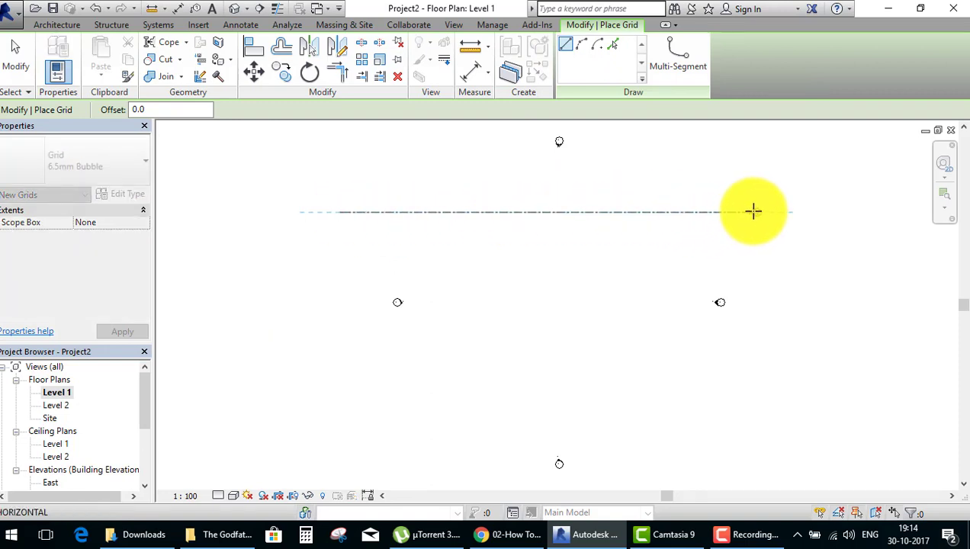
pyautogui.click(754, 212)
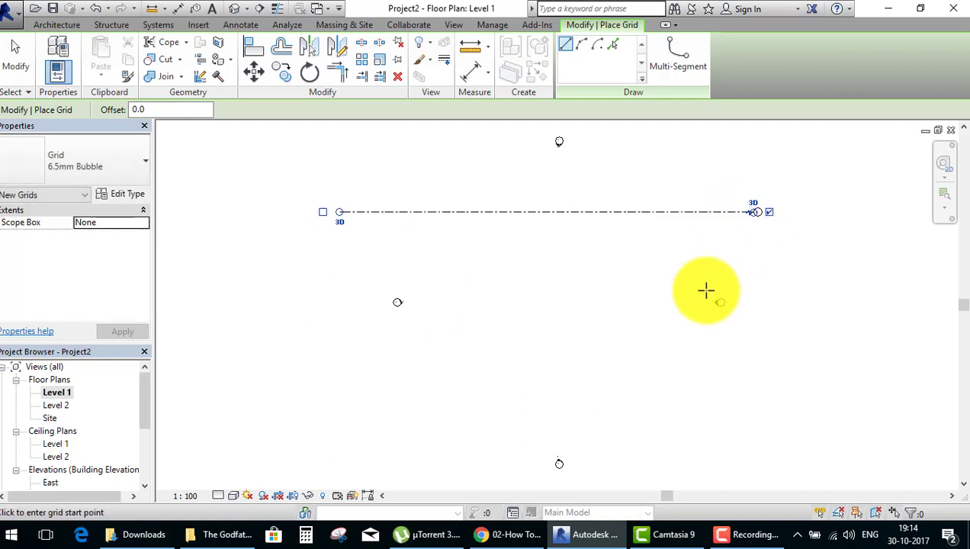
# End grid placement with Cancel from the right-click menu.
pyautogui.scroll(3, 772, 219)
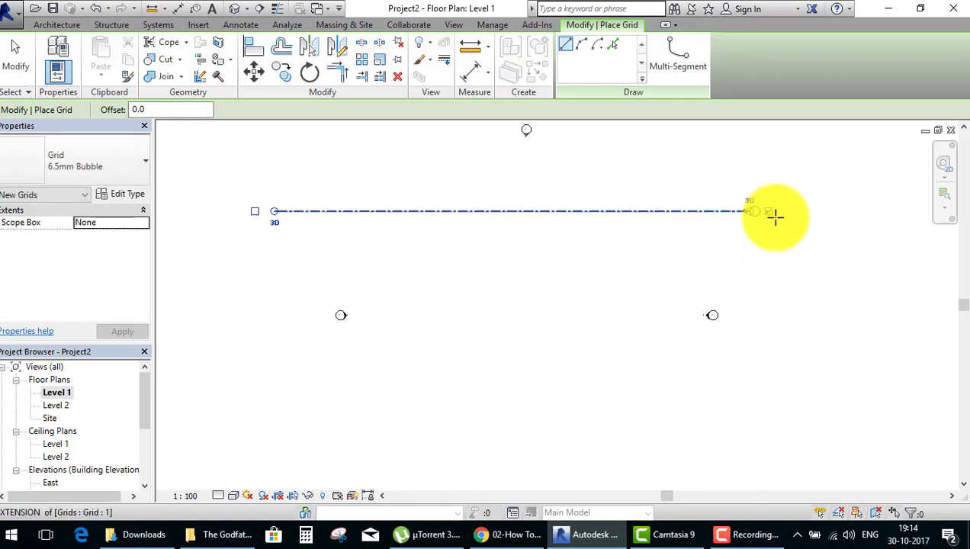
pyautogui.rightClick(778, 243)
pyautogui.click(785, 244)
pyautogui.rightClick(793, 243)
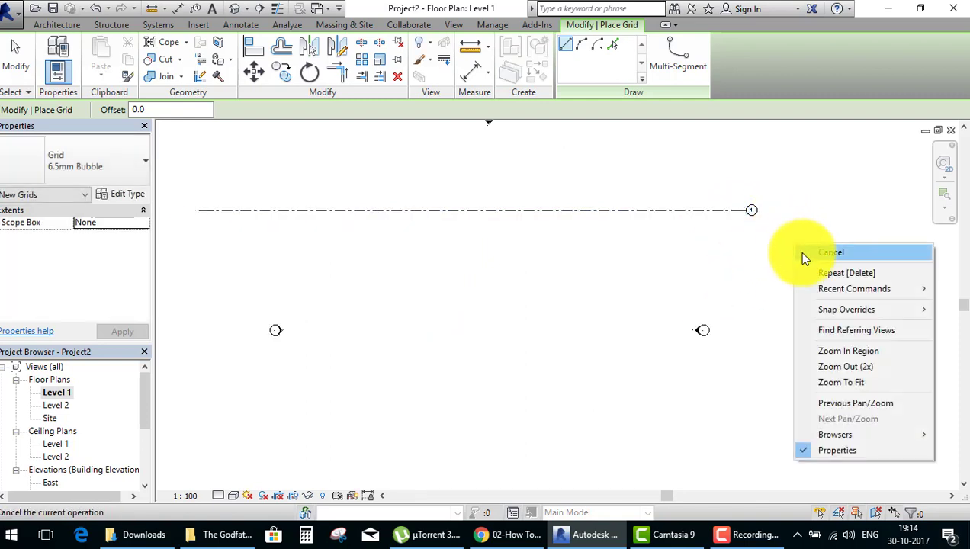
pyautogui.click(809, 257)
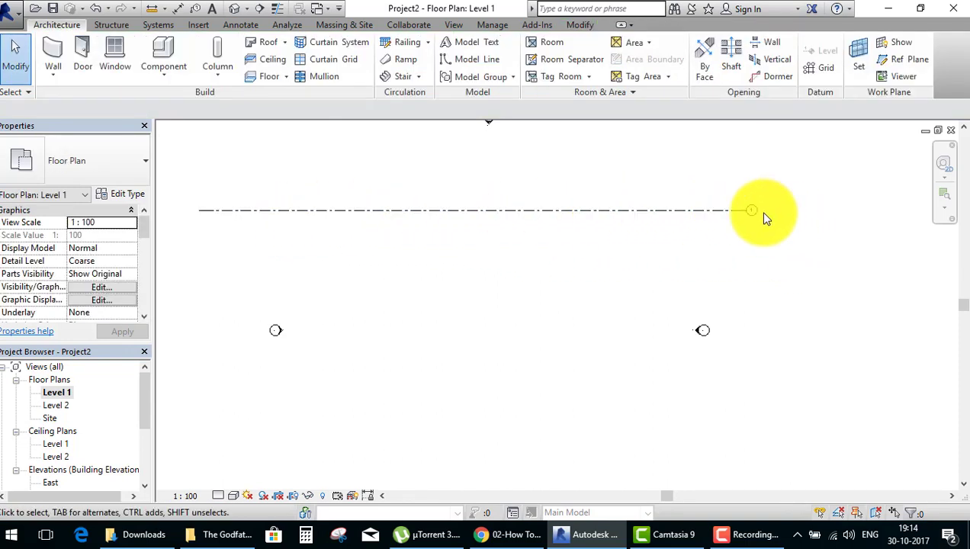
pyautogui.scroll(2, 749, 209)
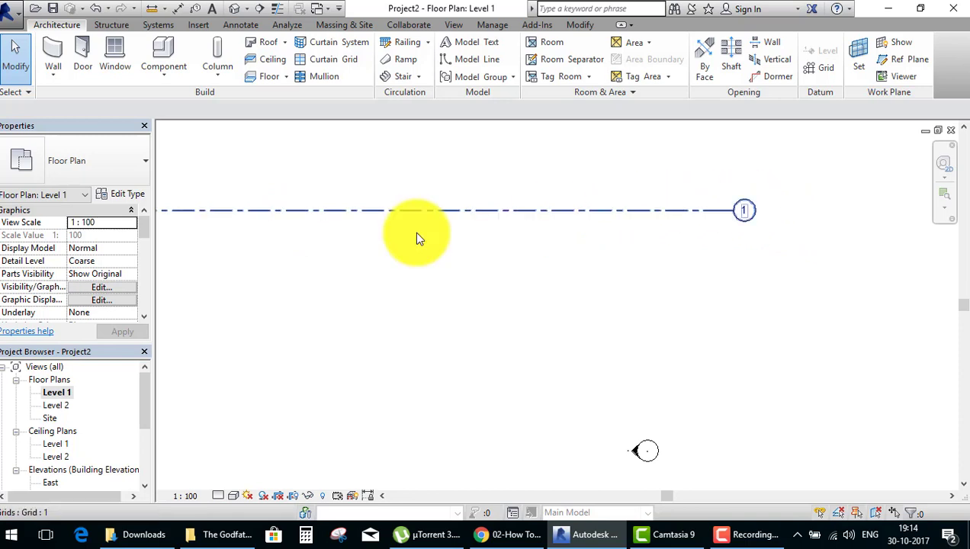
# Rename the horizontal grid's bubble label from 1 to A, then recentre the view.
pyautogui.click(739, 210)
pyautogui.click(740, 211)
pyautogui.moveTo(749, 214); pyautogui.dragTo(680, 227)
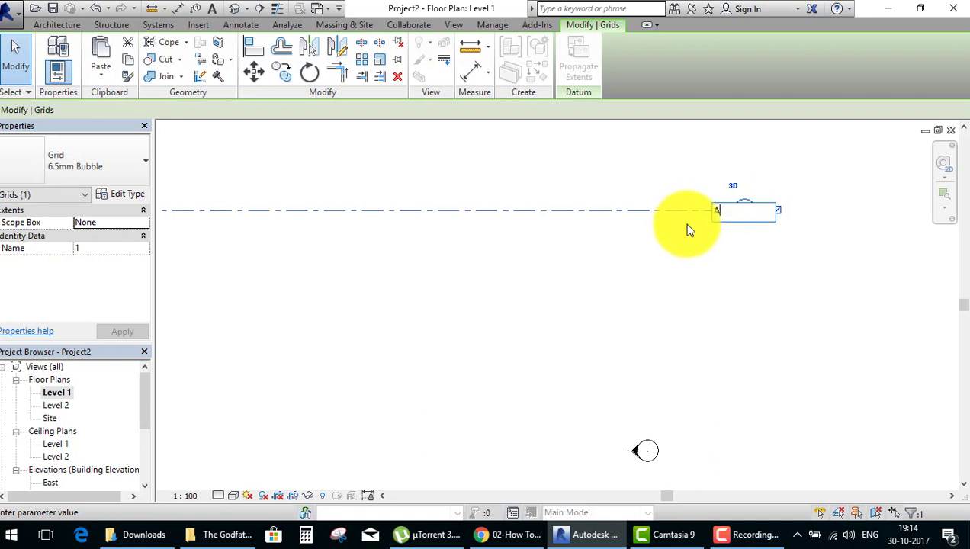
pyautogui.write('A')
pyautogui.press('Return')
pyautogui.scroll(-1, 710, 278)
pyautogui.scroll(-1, 711, 277)
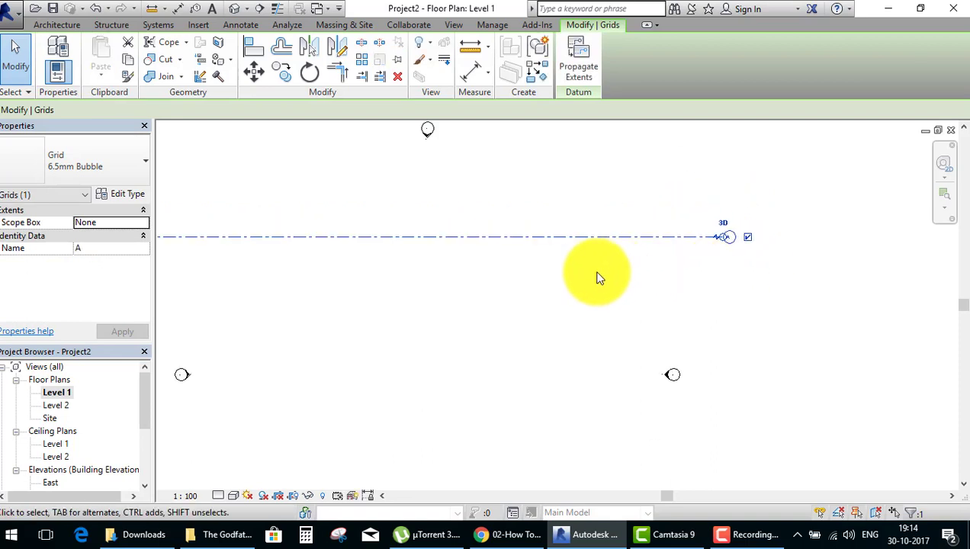
pyautogui.scroll(-1, 562, 277)
pyautogui.moveTo(563, 277); pyautogui.dragTo(608, 276, button='middle')
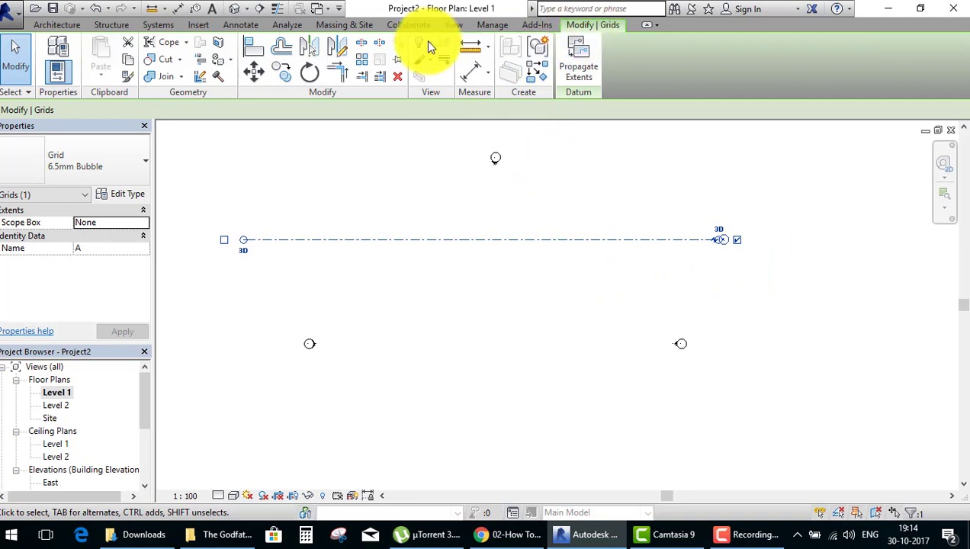
pyautogui.click(383, 162)
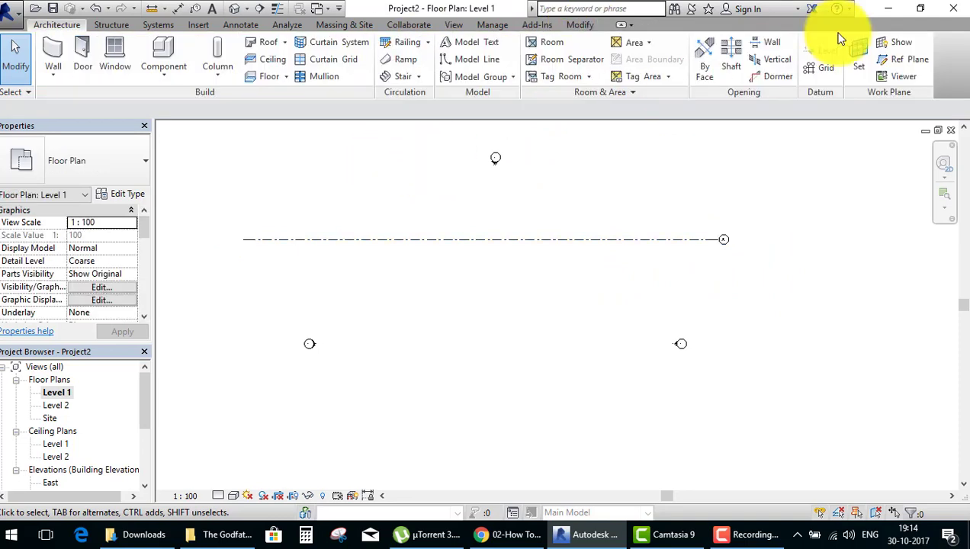
# Place a second horizontal grid parallel to grid A, offset 3000 below it.
pyautogui.click(817, 65)
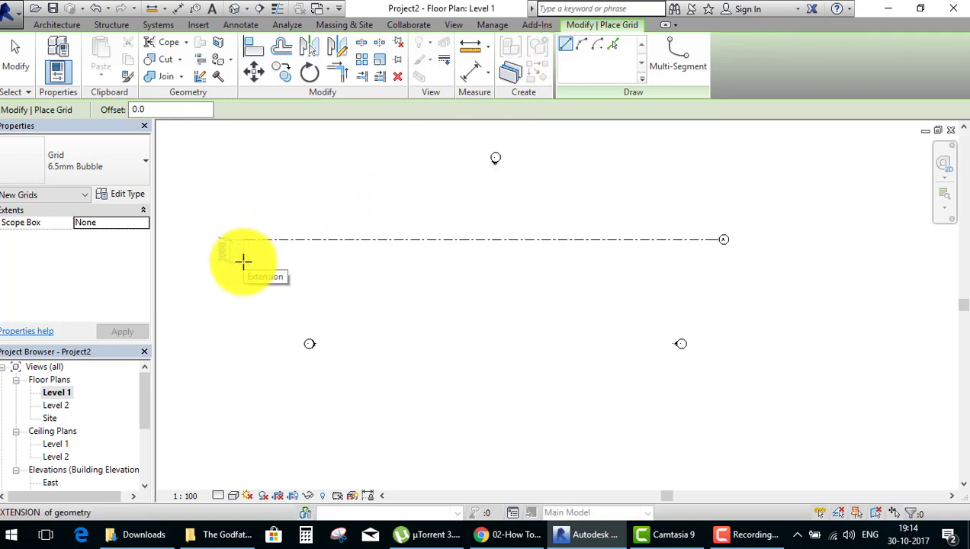
pyautogui.write('300')
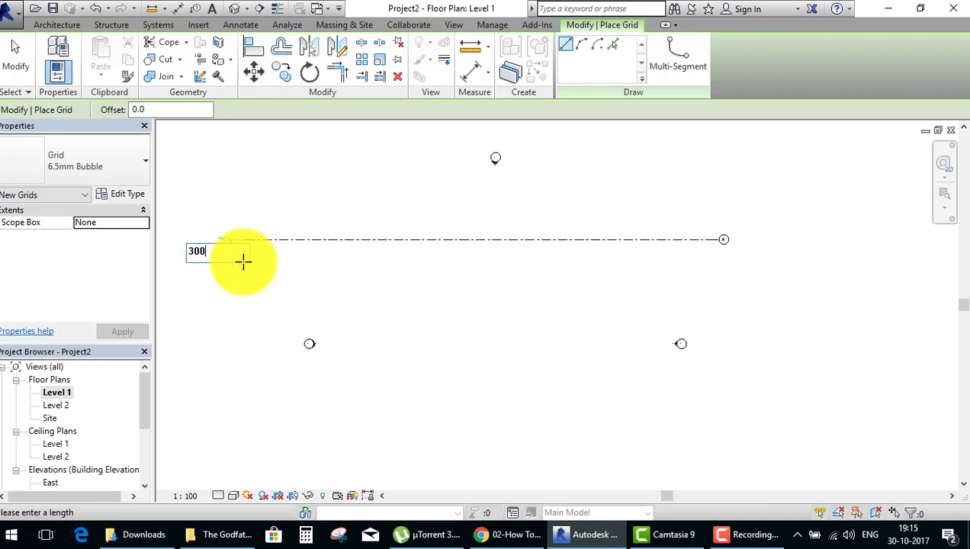
pyautogui.write('0')
pyautogui.press('Return')
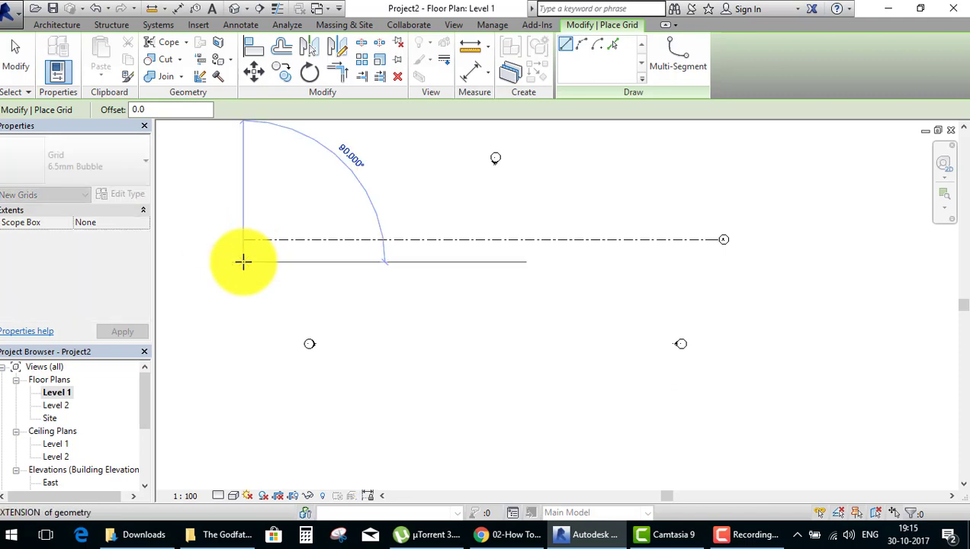
pyautogui.click(722, 261)
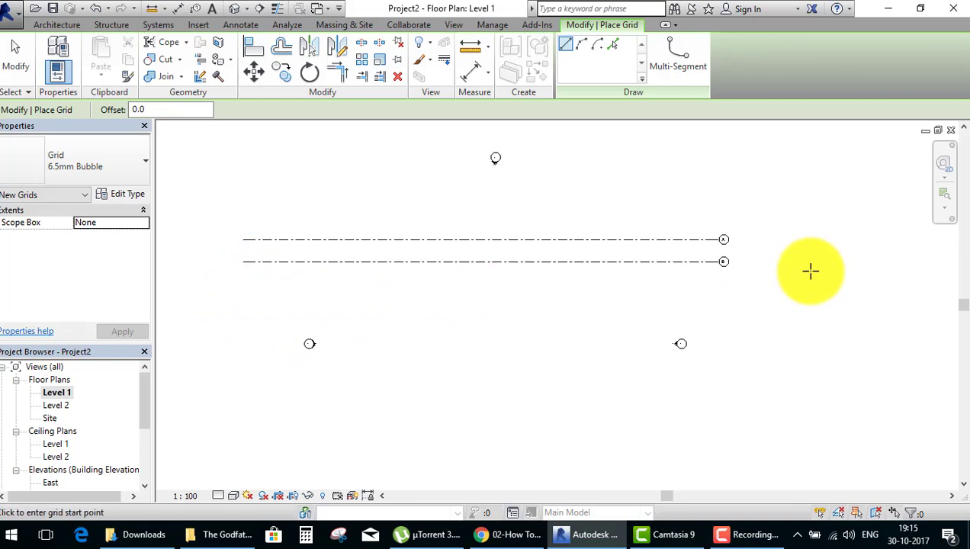
# Using Pick Lines with a 3000 offset, add four more horizontal grids above the top one.
pyautogui.click(613, 51)
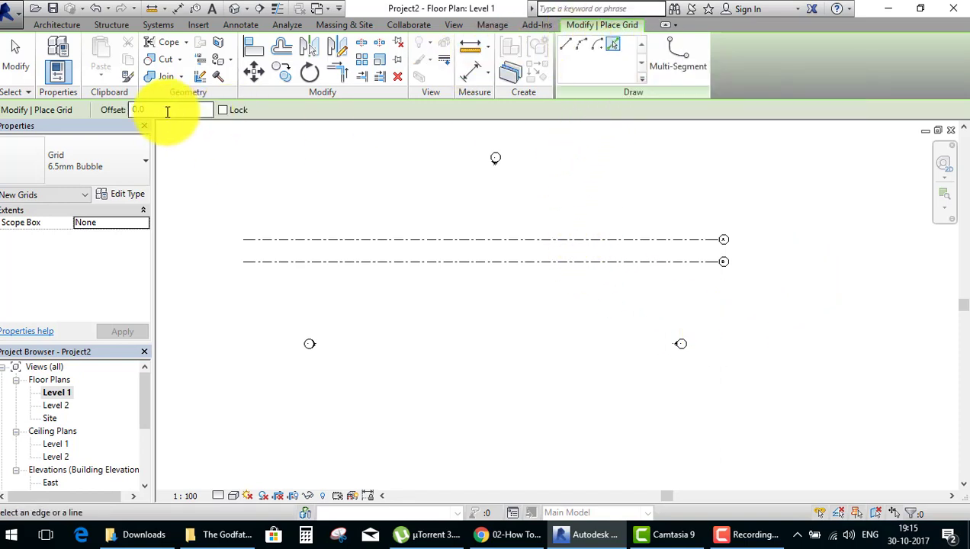
pyautogui.moveTo(167, 111); pyautogui.dragTo(97, 111)
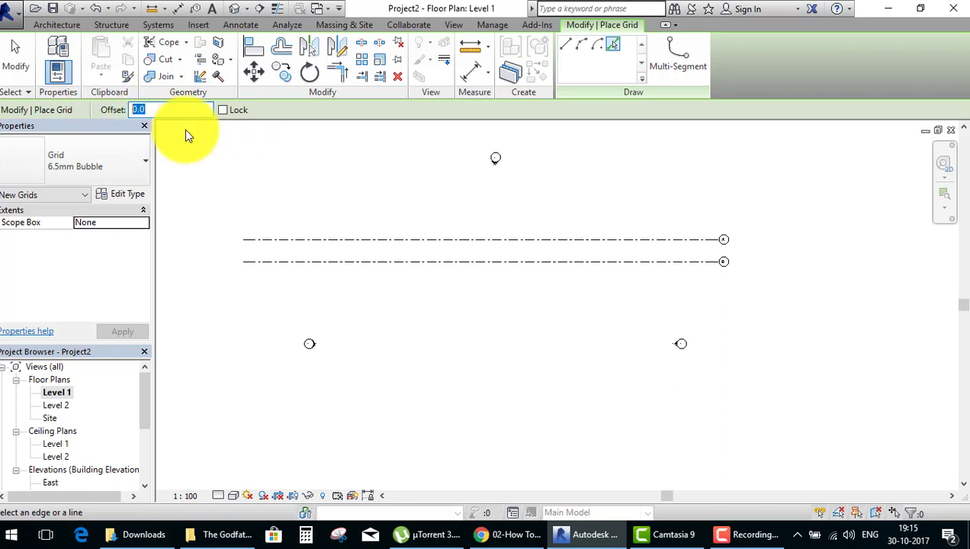
pyautogui.write('3000')
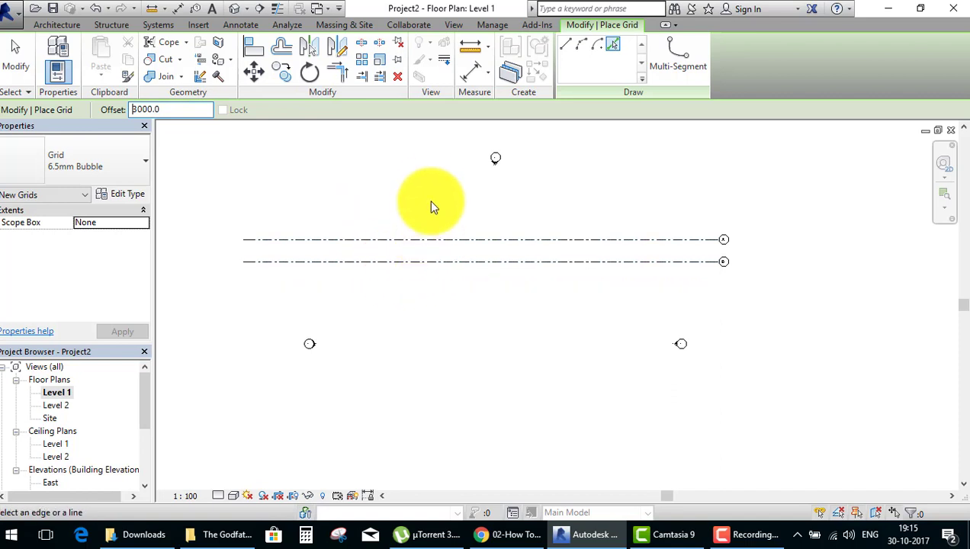
pyautogui.click(431, 242)
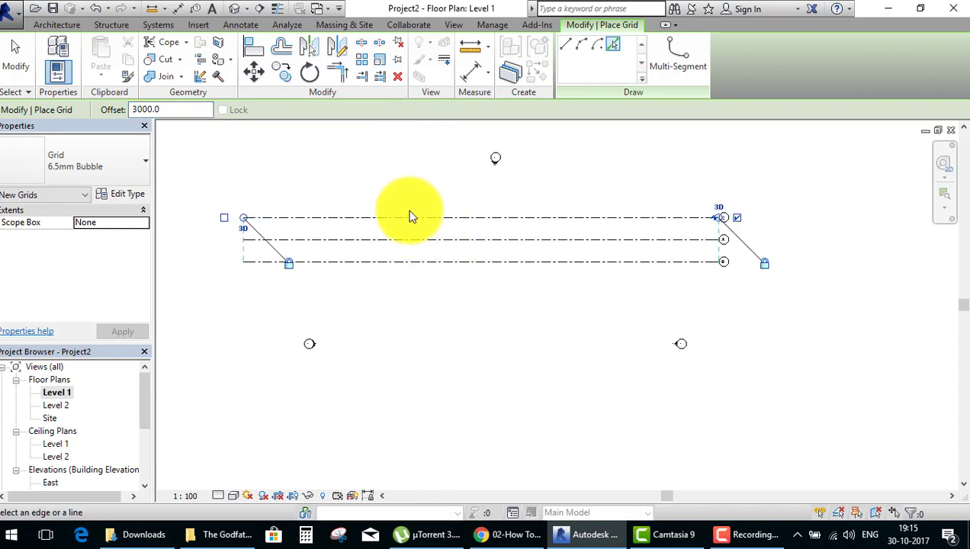
pyautogui.click(412, 219)
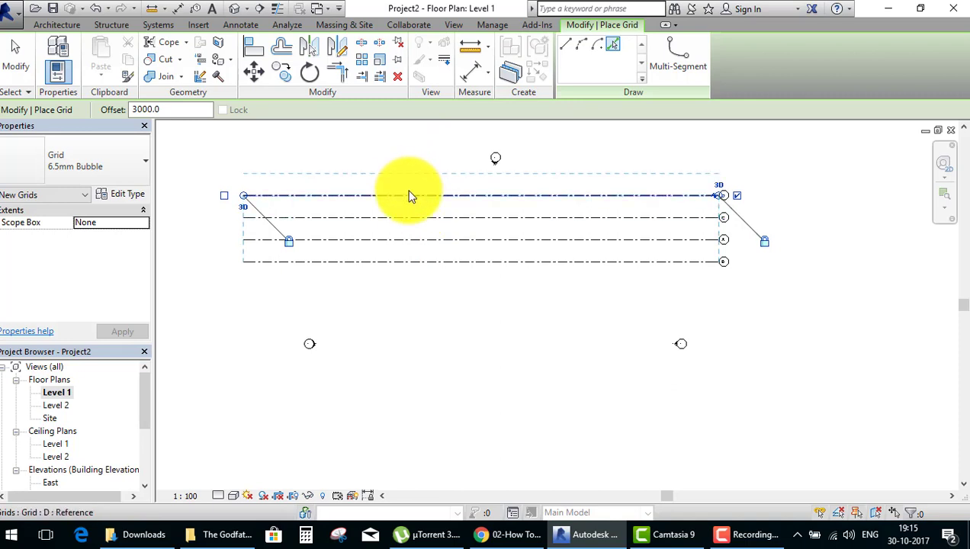
pyautogui.click(411, 193)
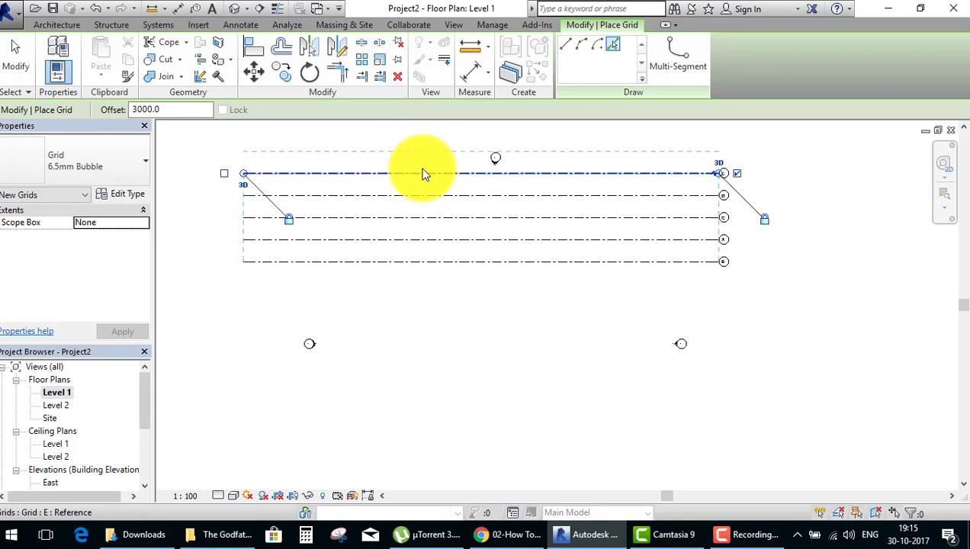
pyautogui.click(425, 173)
# Review the six lettered grids A through F and switch the draw option back to Line.
pyautogui.scroll(2, 735, 249)
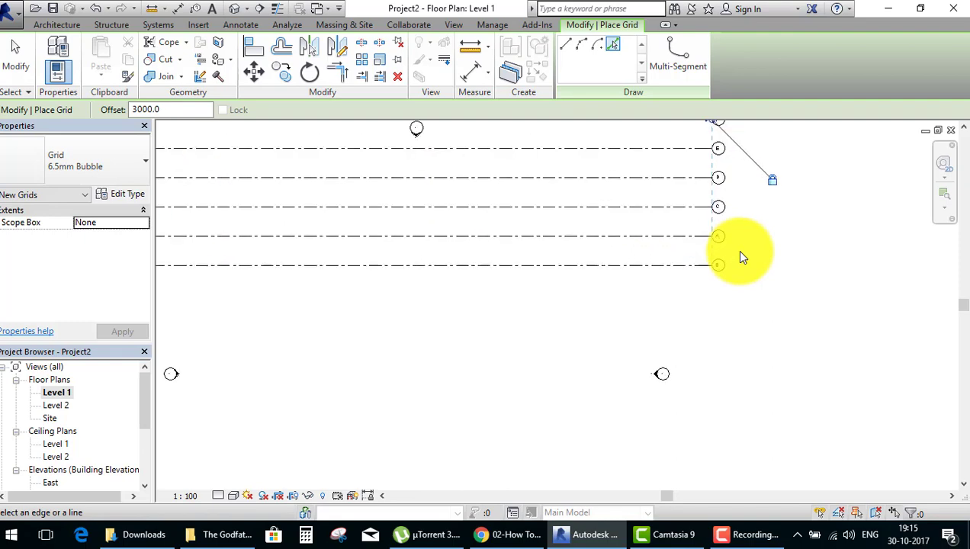
pyautogui.moveTo(738, 255); pyautogui.dragTo(759, 281, button='middle')
pyautogui.scroll(4, 760, 280)
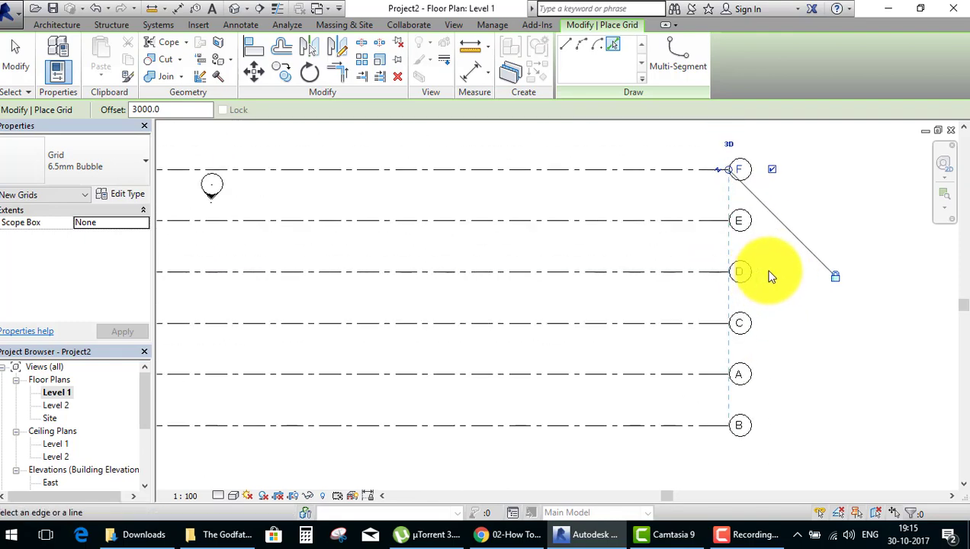
pyautogui.scroll(-4, 766, 275)
pyautogui.scroll(-1, 771, 274)
pyautogui.scroll(-2, 771, 273)
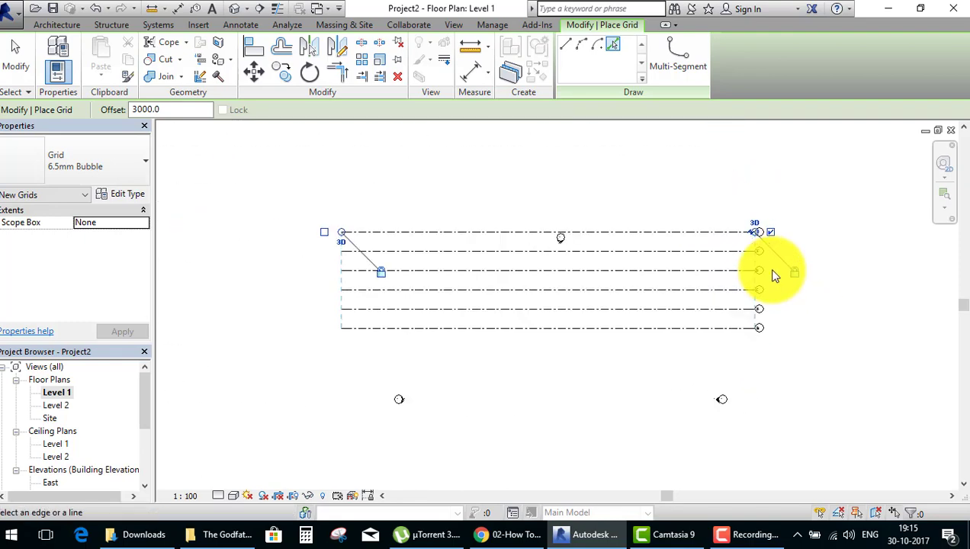
pyautogui.moveTo(665, 315); pyautogui.dragTo(571, 285, button='middle')
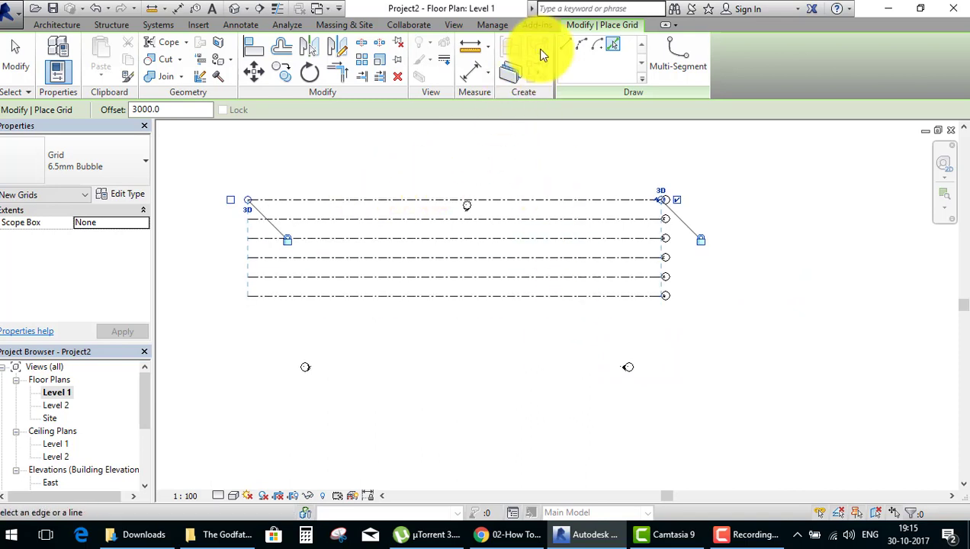
pyautogui.click(565, 45)
# Draw a vertical grid crossing all six horizontal grids near their left ends.
pyautogui.click(264, 160)
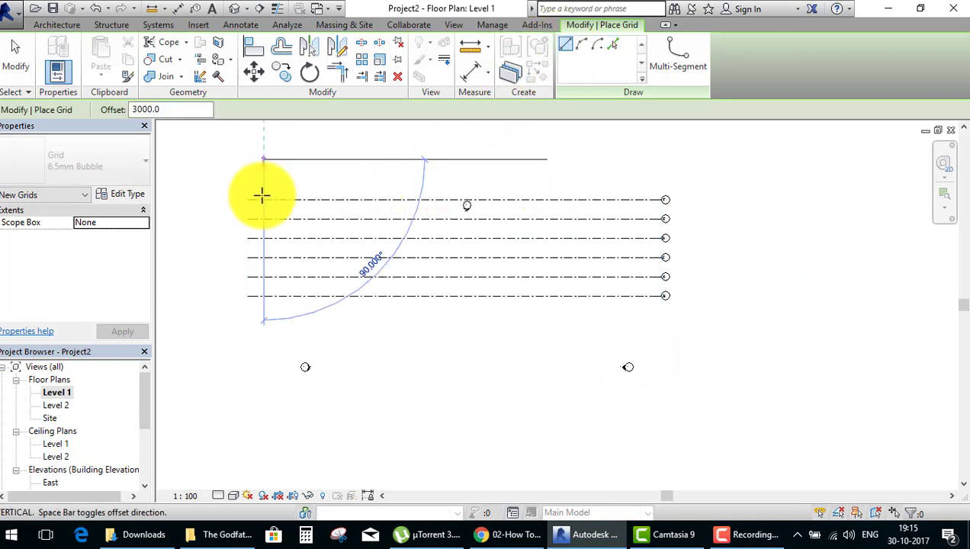
pyautogui.click(258, 336)
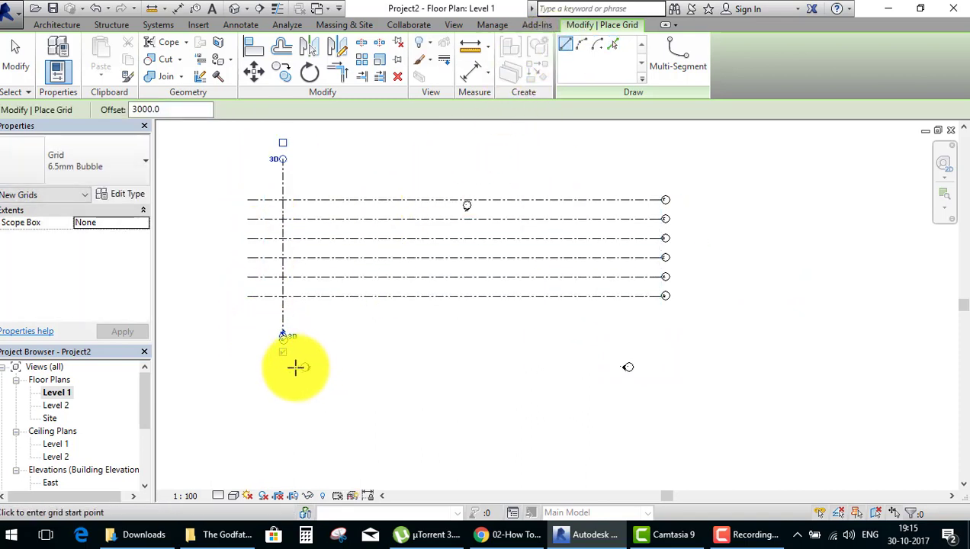
pyautogui.press('Escape')
pyautogui.scroll(2, 286, 366)
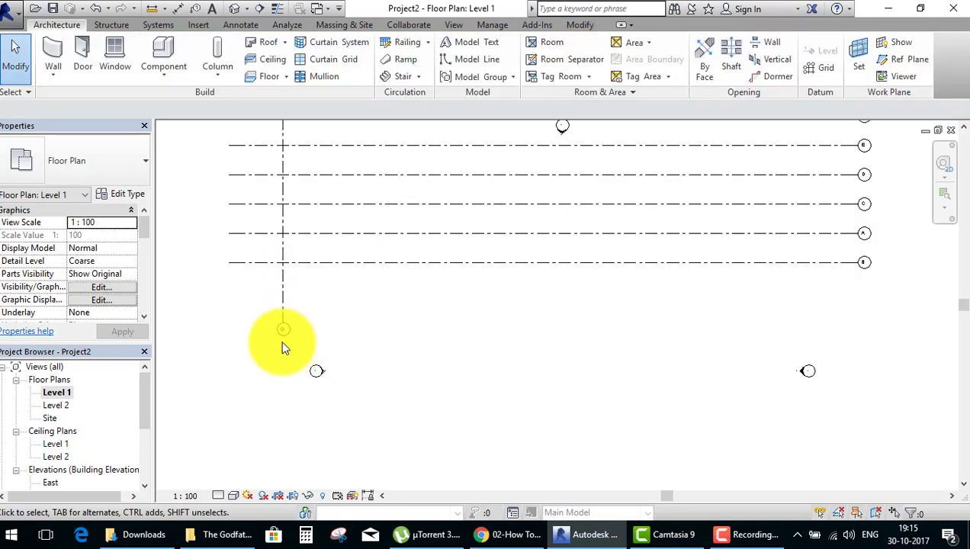
pyautogui.scroll(2, 282, 341)
pyautogui.scroll(2, 275, 329)
# Rename the vertical grid's bubble from G to 1 and deselect it.
pyautogui.click(295, 336)
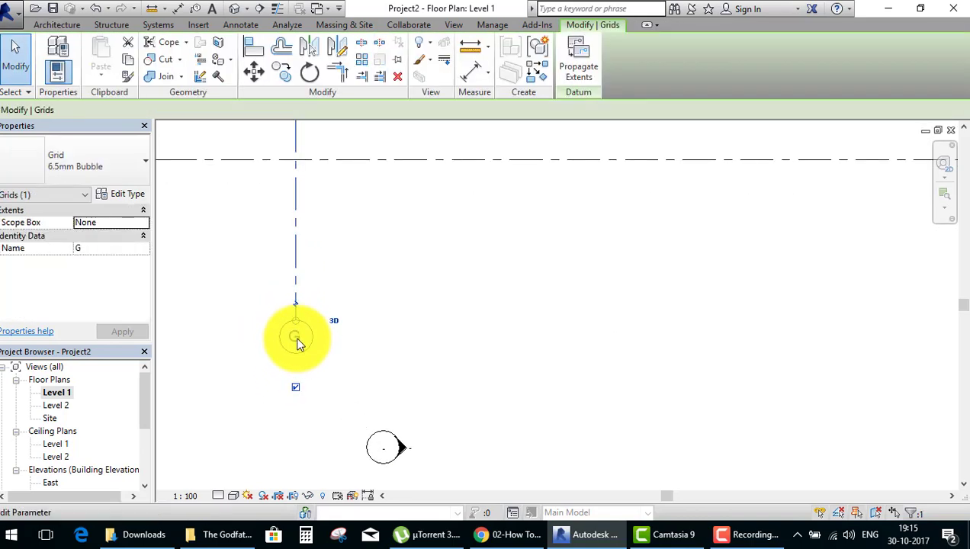
pyautogui.click(296, 337)
pyautogui.write('1')
pyautogui.press('Return')
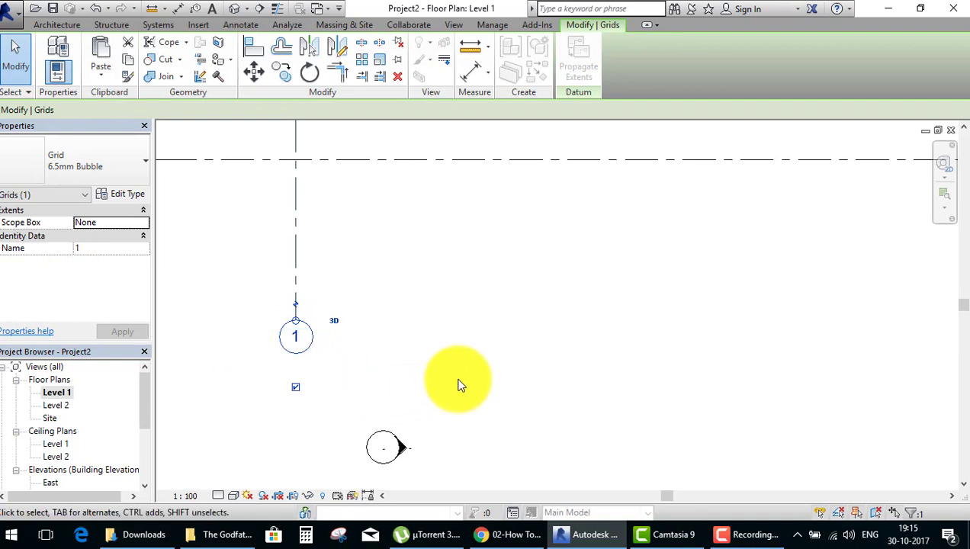
pyautogui.scroll(-2, 350, 289)
pyautogui.scroll(-2, 350, 291)
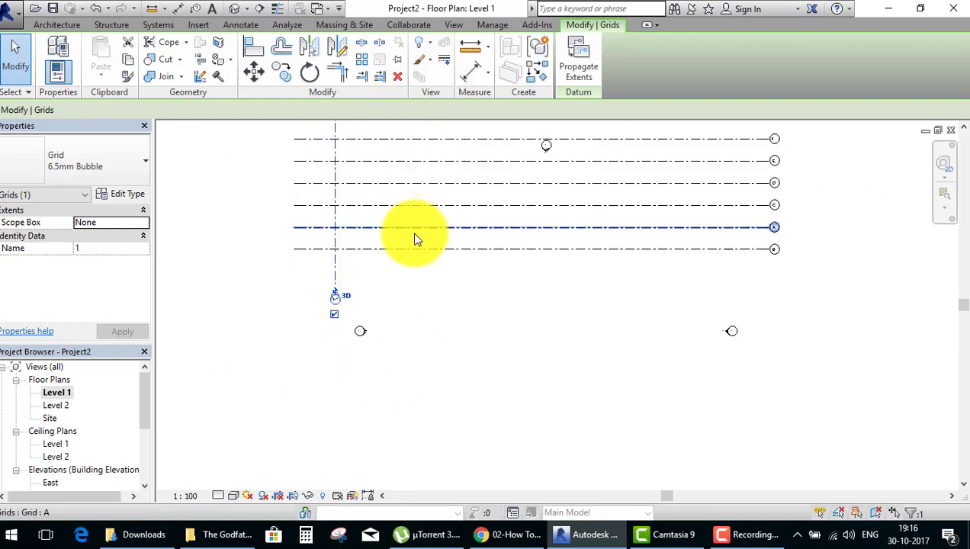
pyautogui.moveTo(418, 238); pyautogui.dragTo(316, 284, button='middle')
pyautogui.scroll(-1, 328, 229)
pyautogui.click(346, 172)
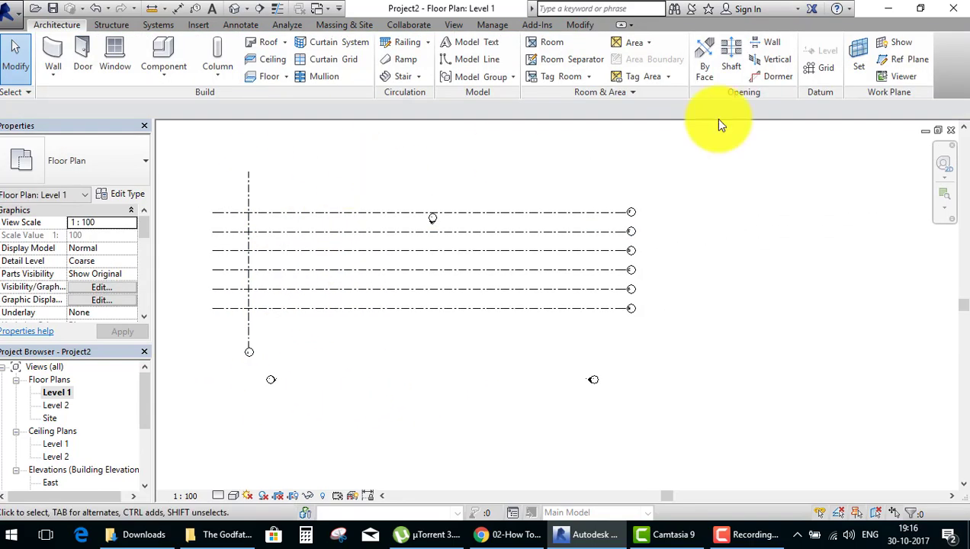
# Using Pick Lines with a 3000 offset, add successive vertical grids to the right of grid 1.
pyautogui.click(824, 71)
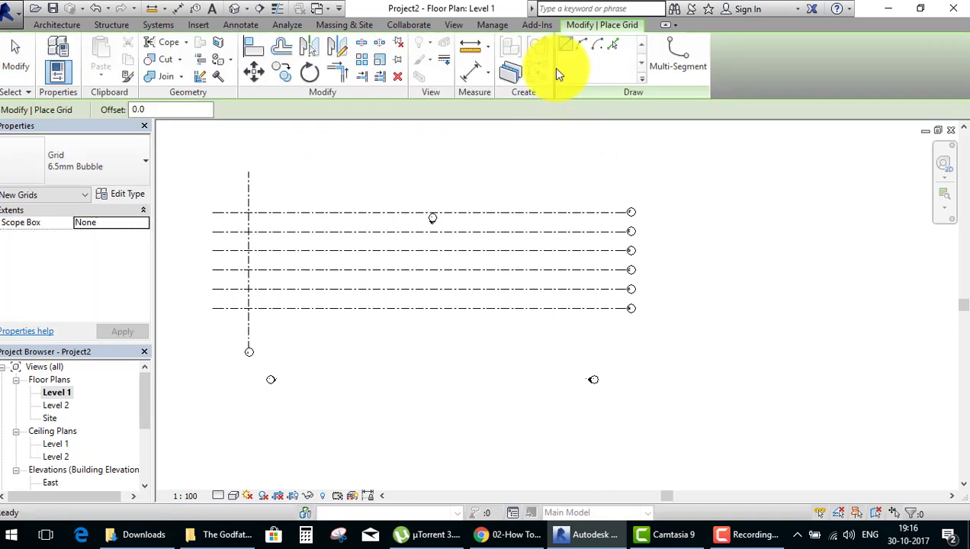
pyautogui.click(611, 44)
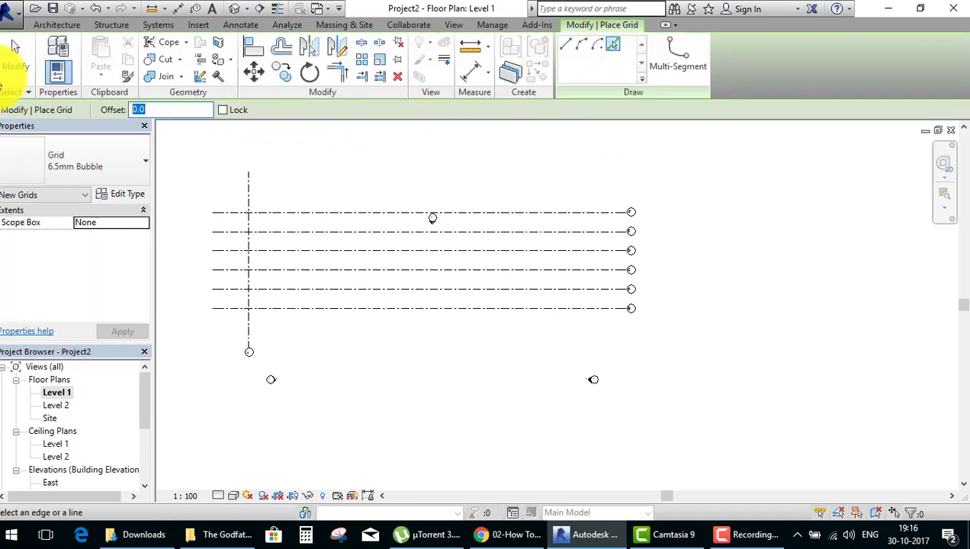
pyautogui.write('3000')
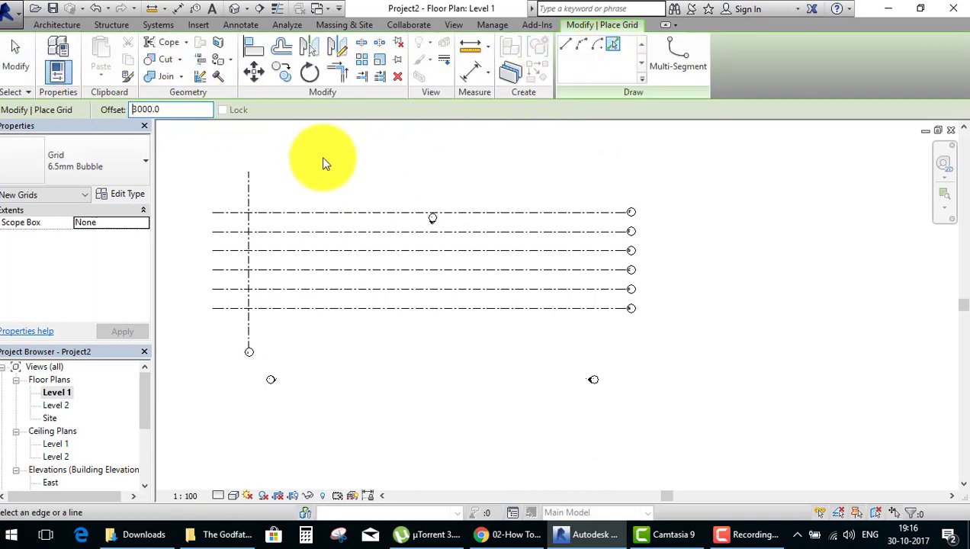
pyautogui.click(252, 188)
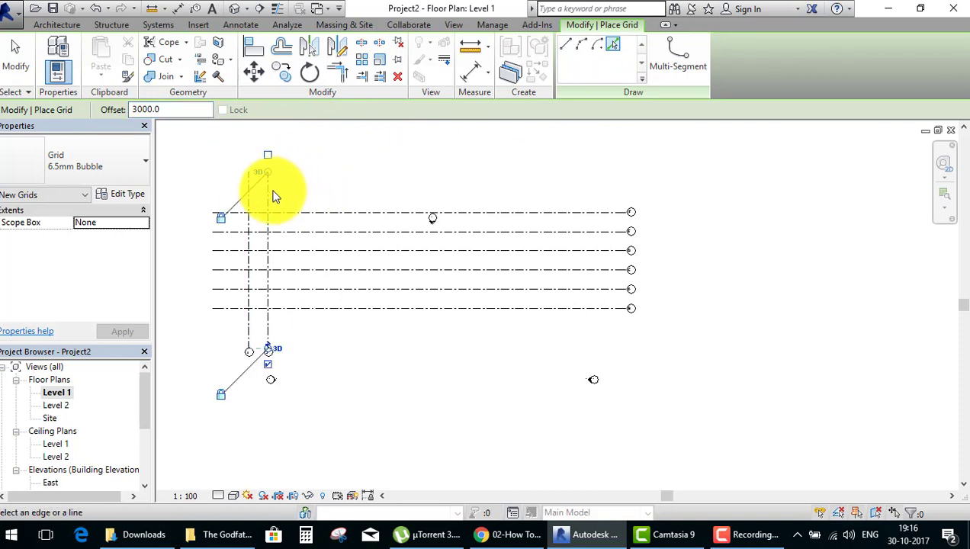
pyautogui.click(273, 199)
pyautogui.click(290, 203)
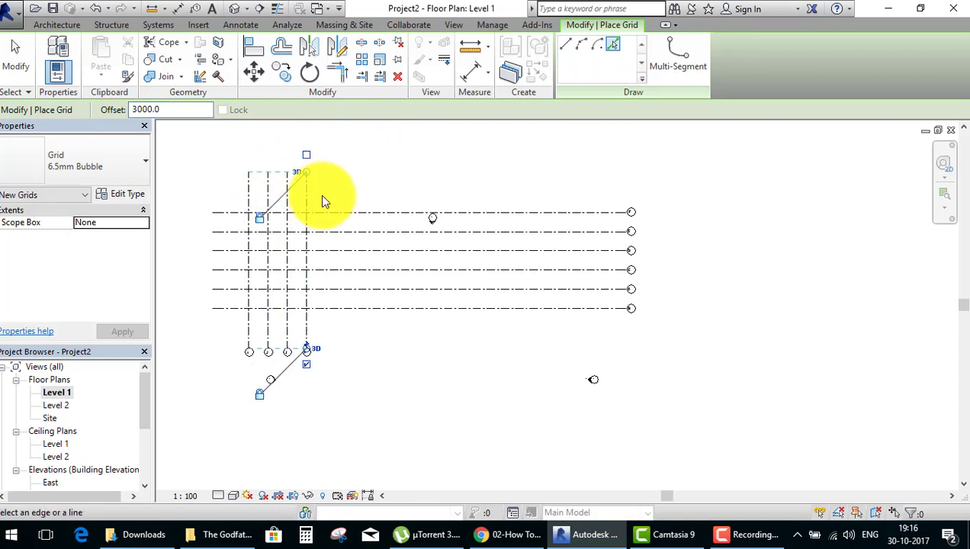
pyautogui.click(313, 203)
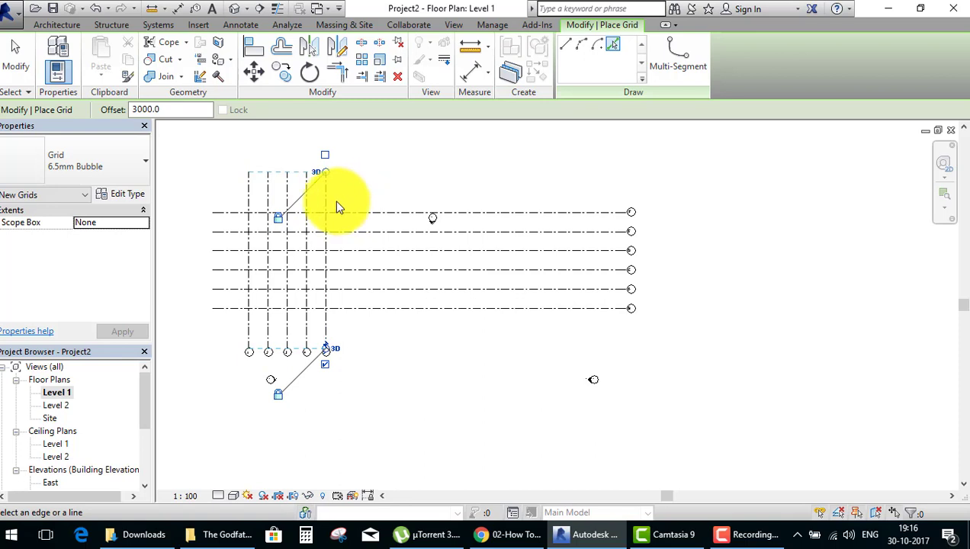
pyautogui.click(328, 202)
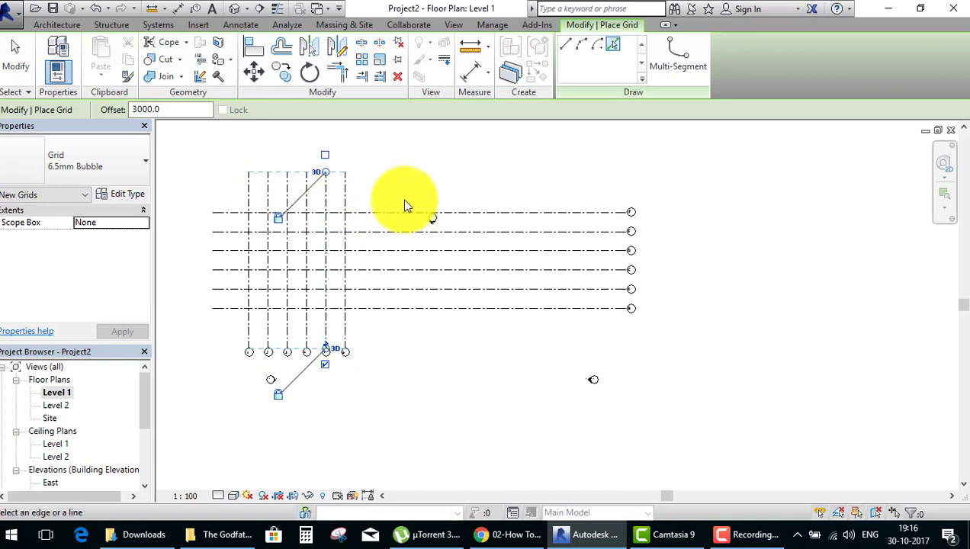
pyautogui.click(348, 204)
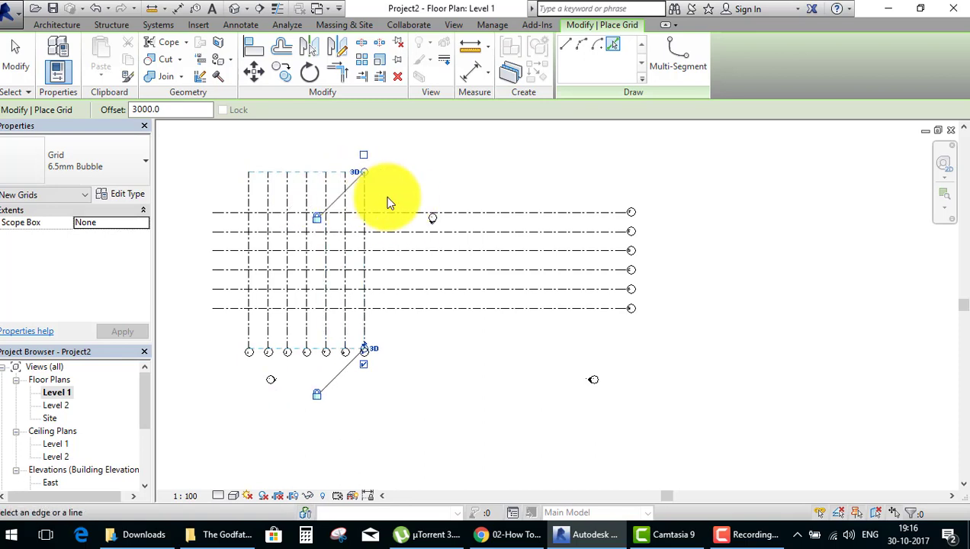
pyautogui.click(372, 204)
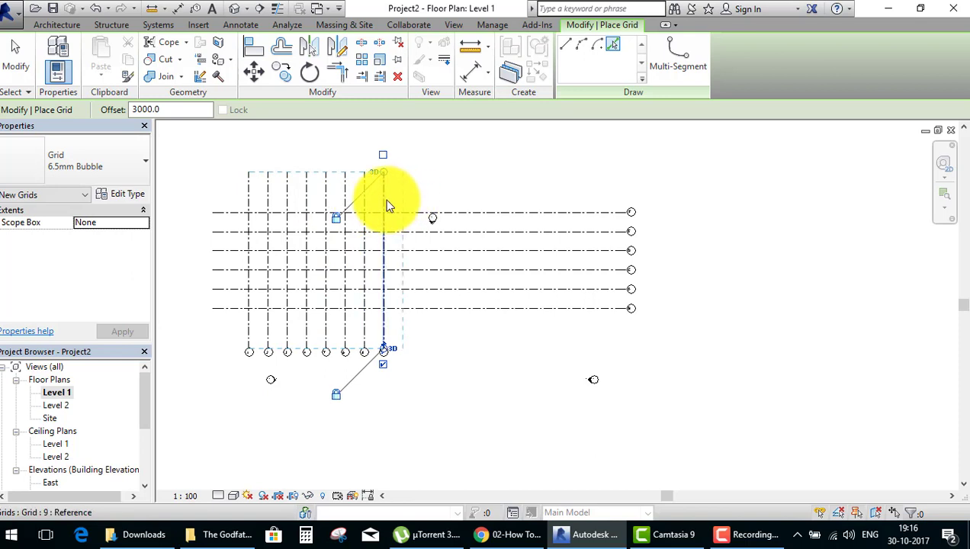
pyautogui.click(386, 200)
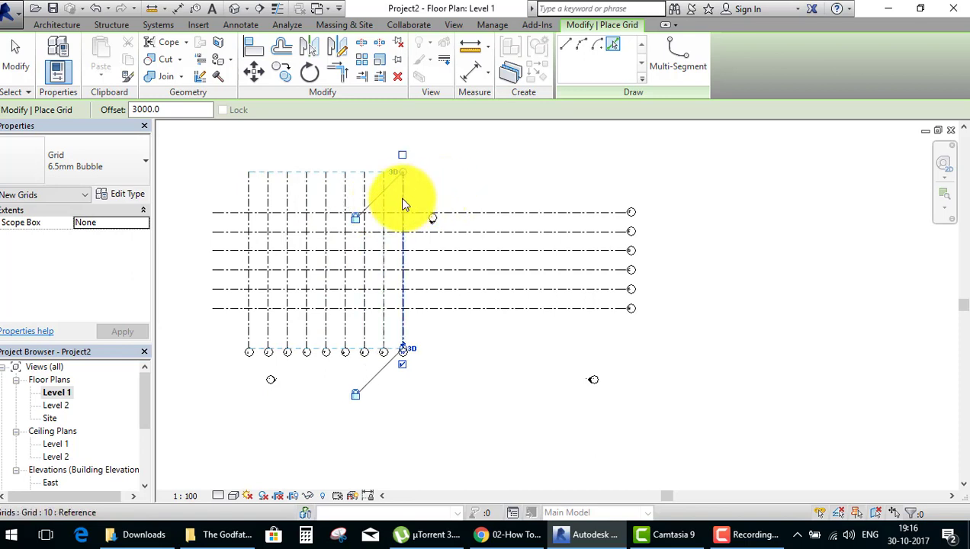
pyautogui.click(402, 200)
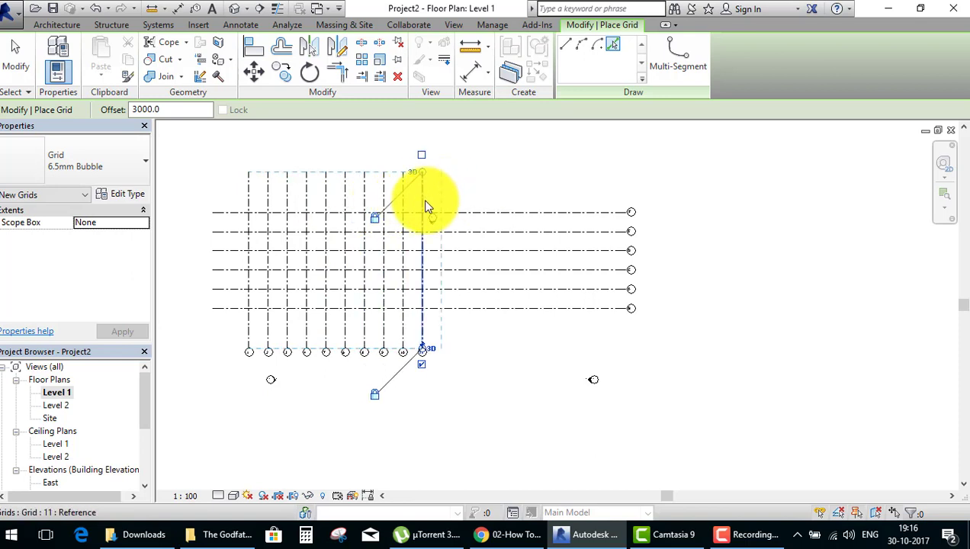
pyautogui.click(425, 206)
# Continue adding 3000-spaced vertical grids up to number 20, recentre the view, and select grid 1.
pyautogui.click(448, 199)
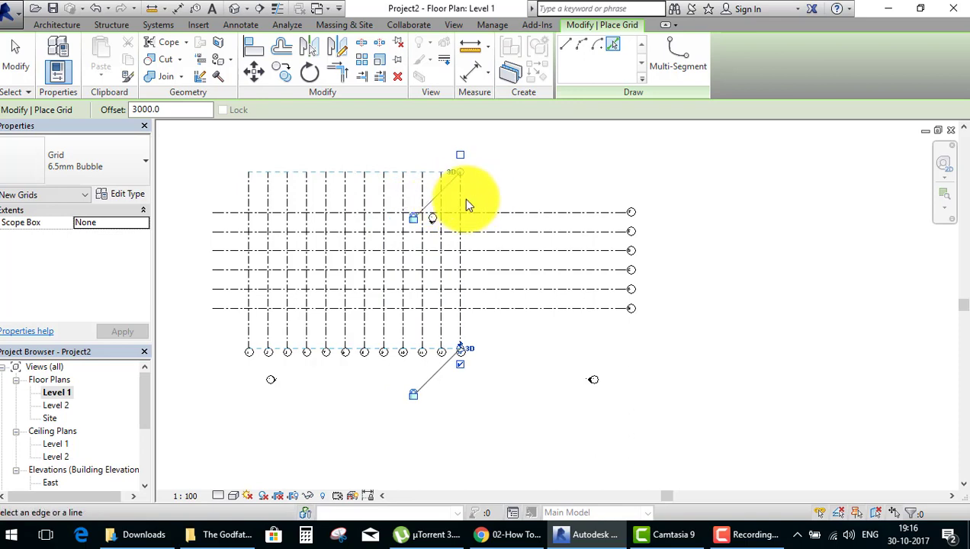
pyautogui.click(461, 197)
pyautogui.click(506, 201)
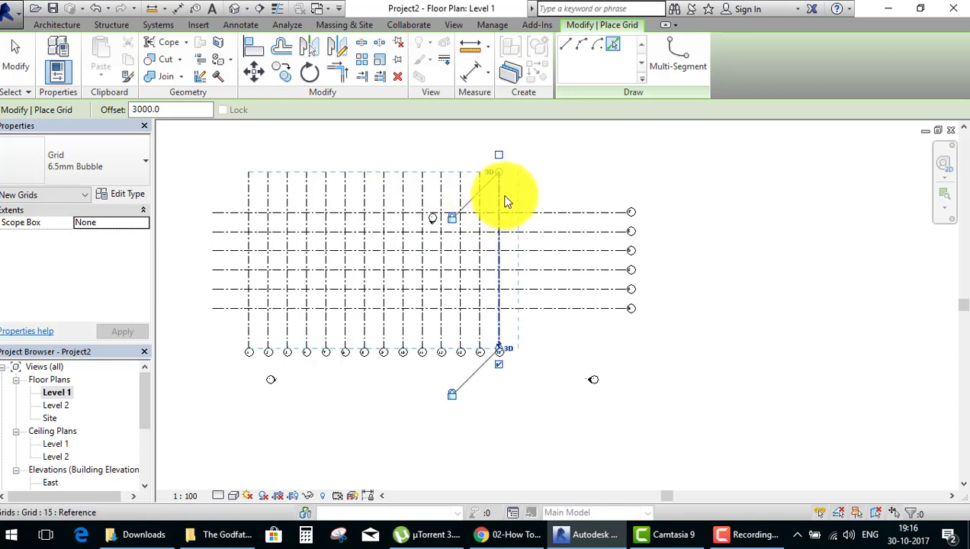
pyautogui.click(504, 200)
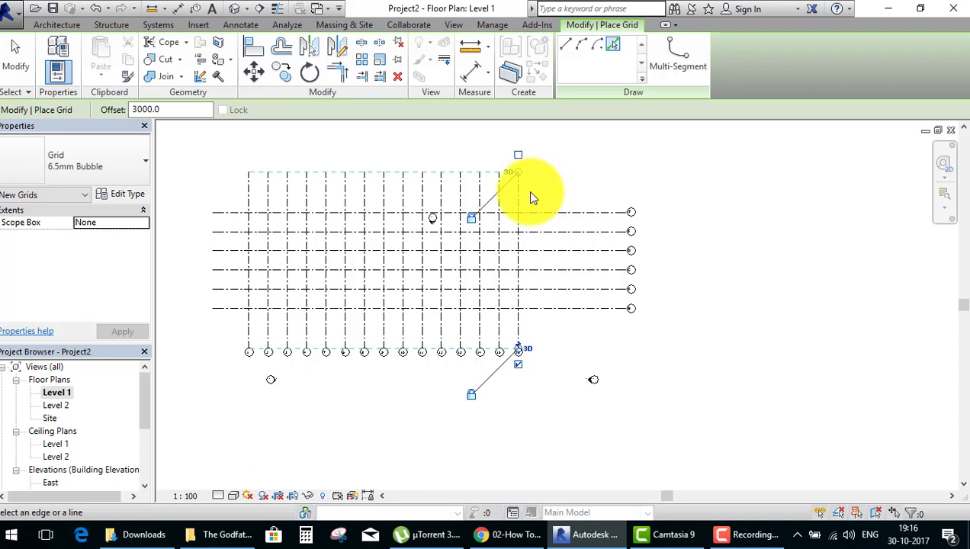
pyautogui.click(520, 195)
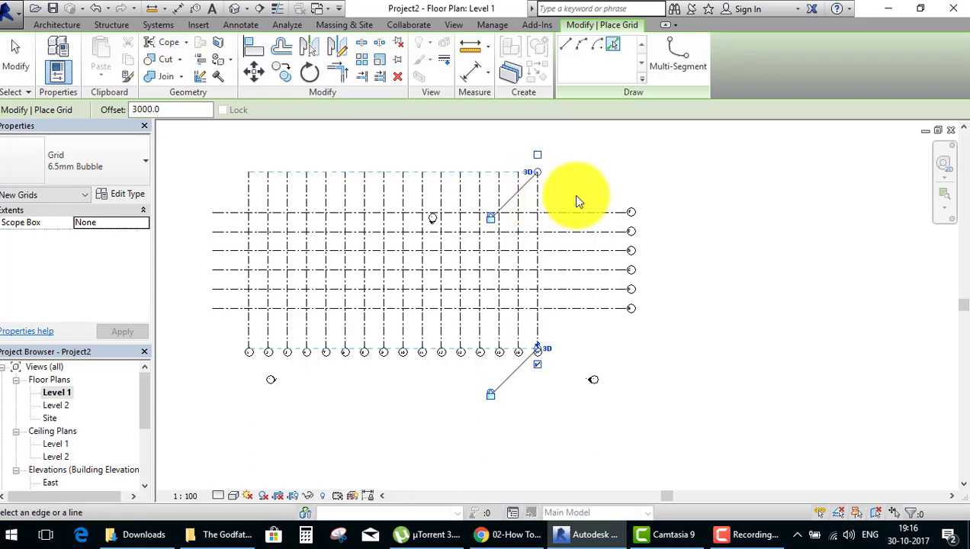
pyautogui.click(544, 200)
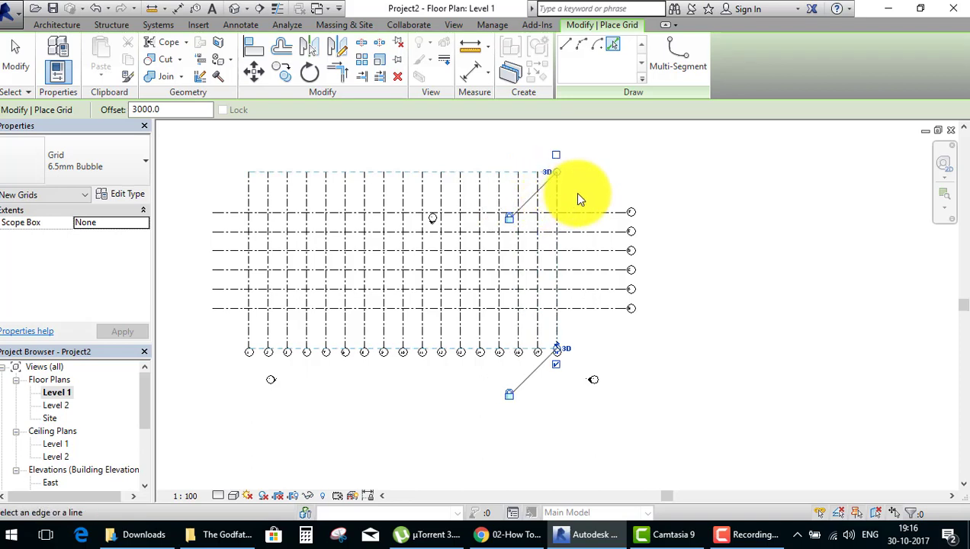
pyautogui.click(563, 204)
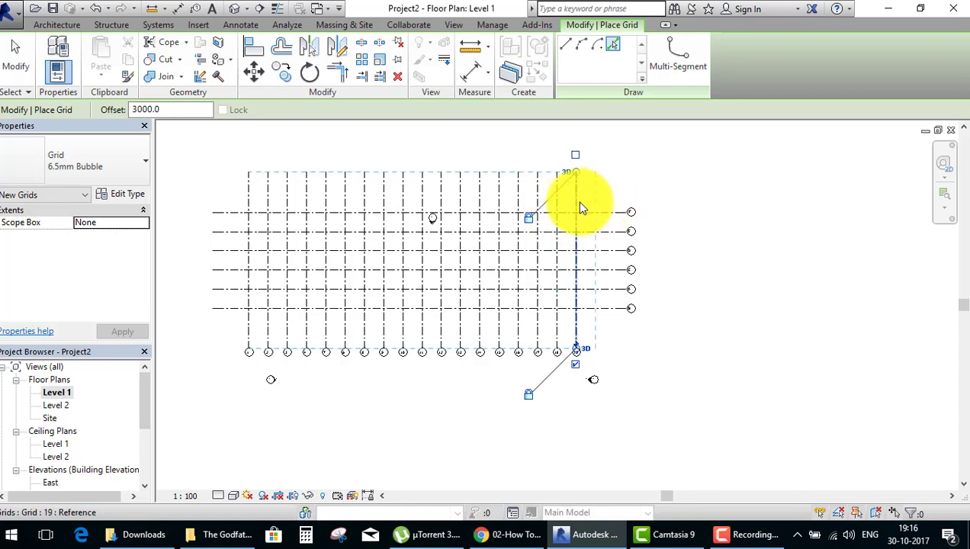
pyautogui.click(578, 201)
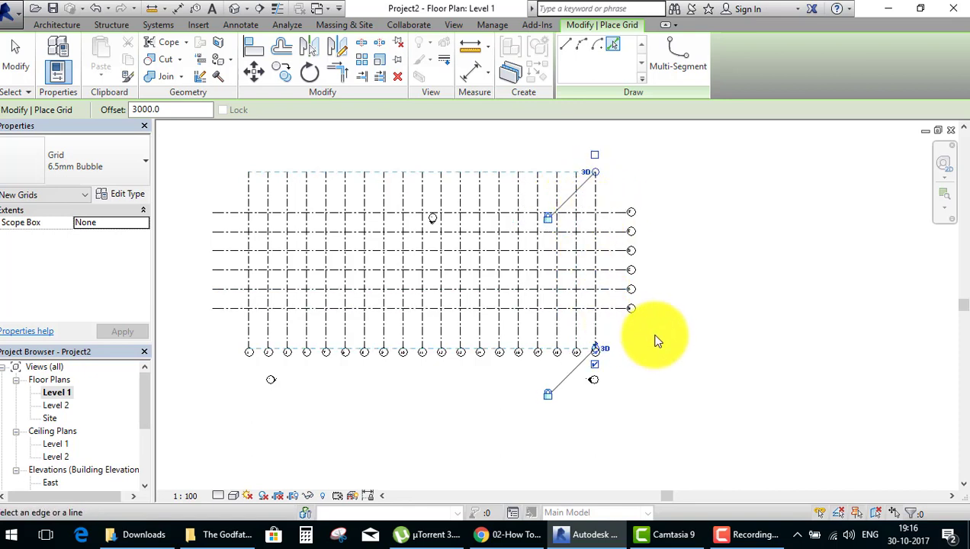
pyautogui.press('Escape')
pyautogui.press('Escape')
pyautogui.scroll(2, 480, 406)
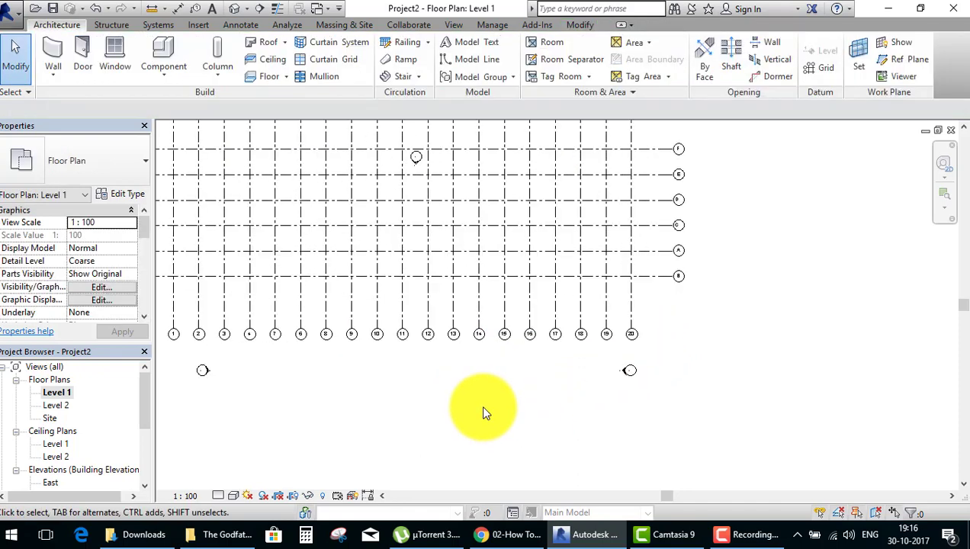
pyautogui.moveTo(472, 314); pyautogui.dragTo(532, 366, button='middle')
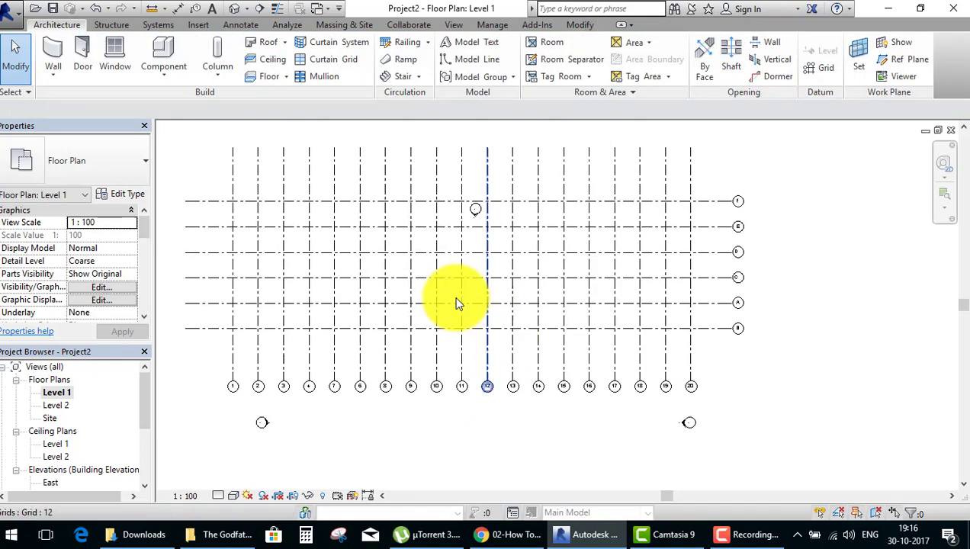
pyautogui.click(232, 178)
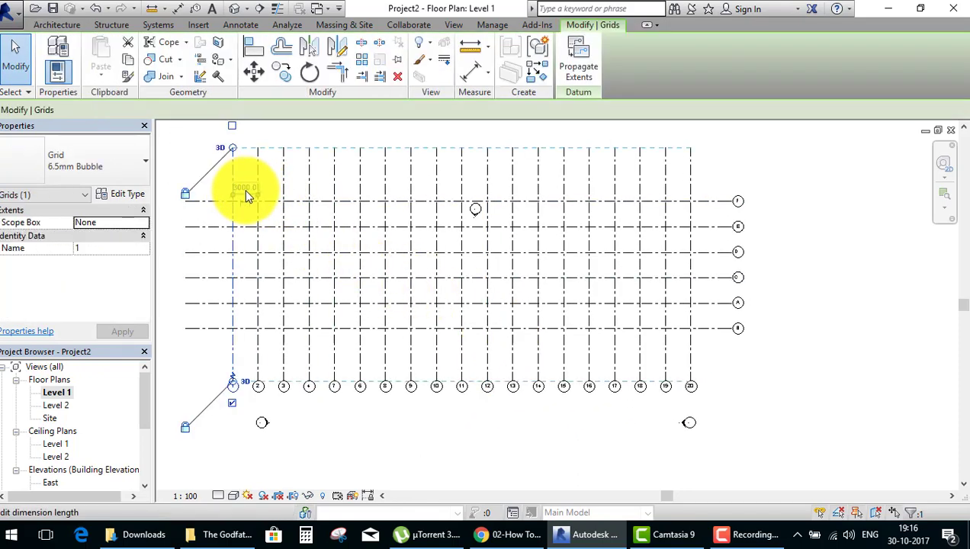
# Set the grid type's End Segment Color to Red so all grid lines display red.
pyautogui.click(128, 195)
pyautogui.click(527, 227)
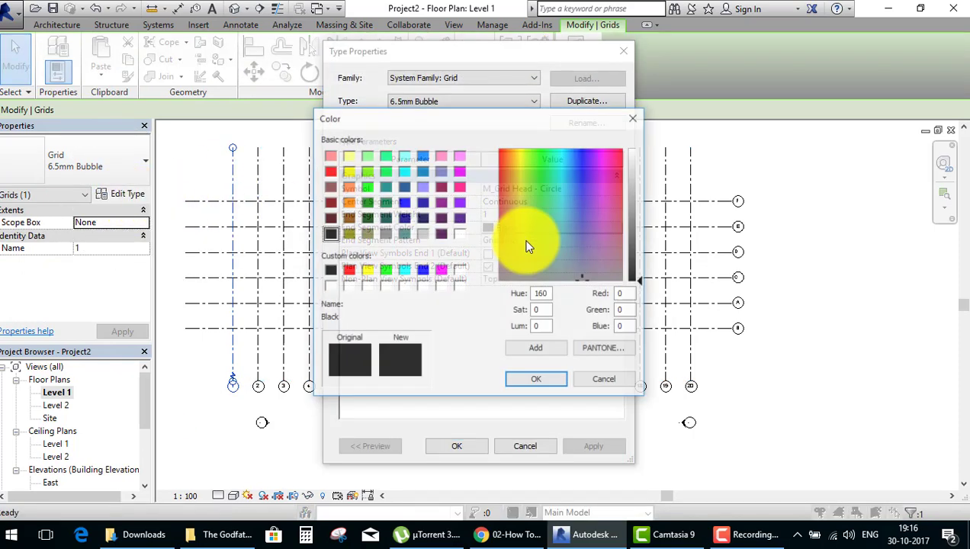
pyautogui.click(330, 170)
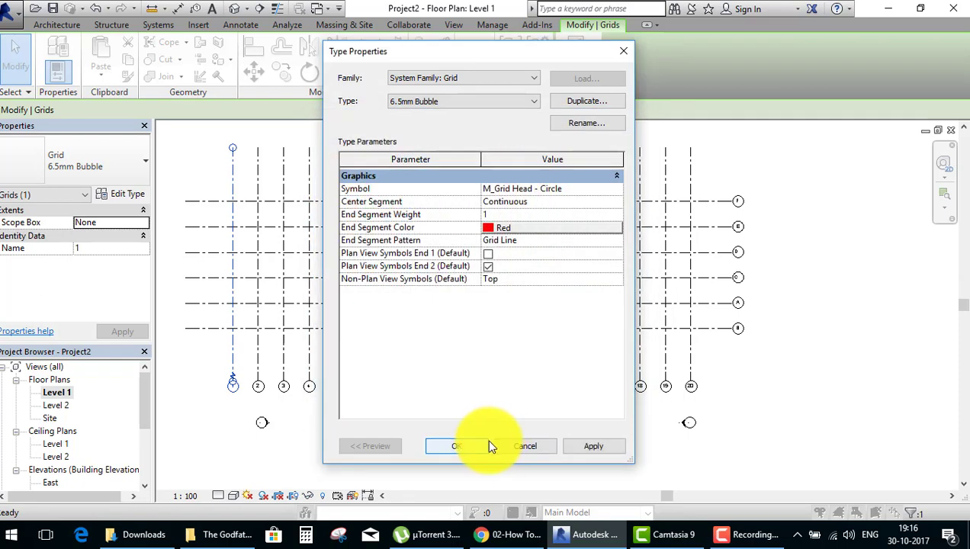
pyautogui.click(475, 450)
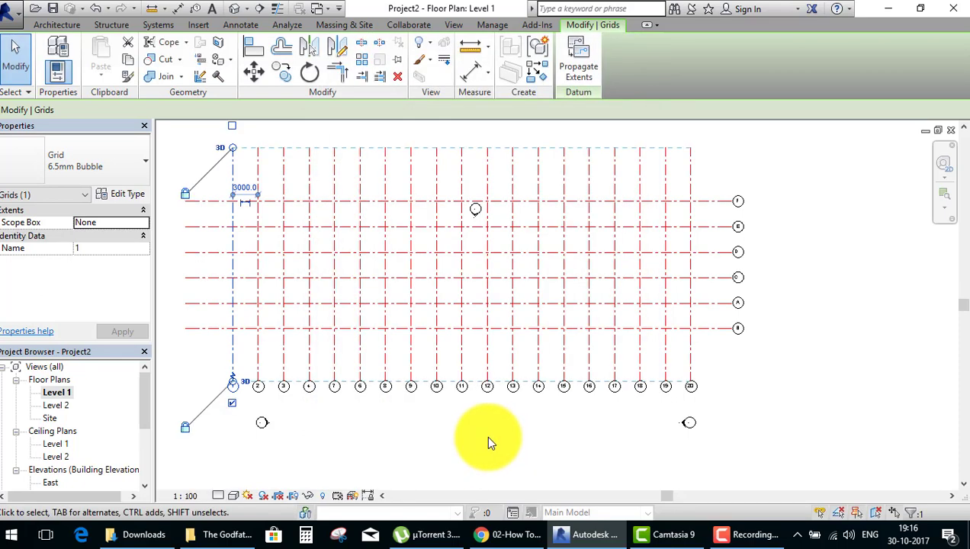
pyautogui.click(775, 273)
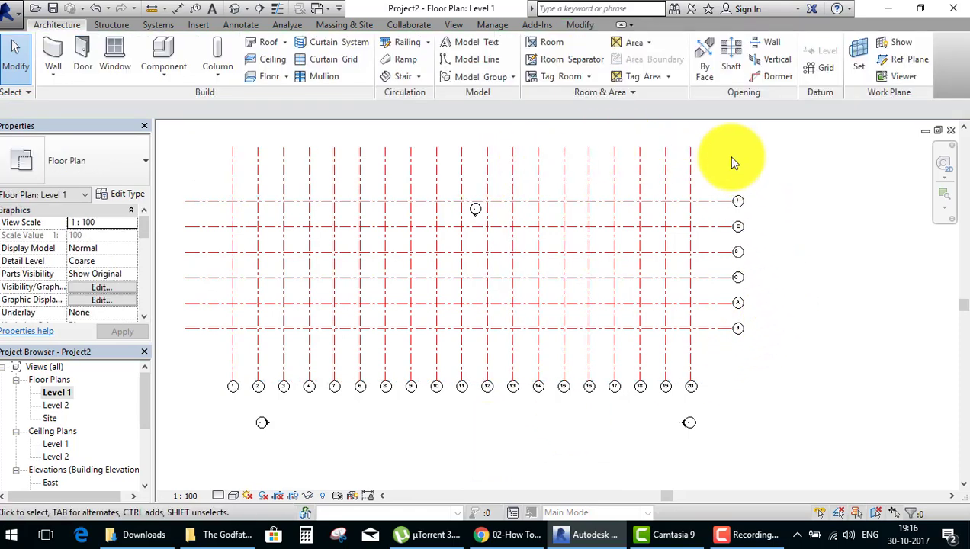
# Measure the spacing from grid 11 to 12 and from E to F, both 3000.0.
pyautogui.click(641, 202)
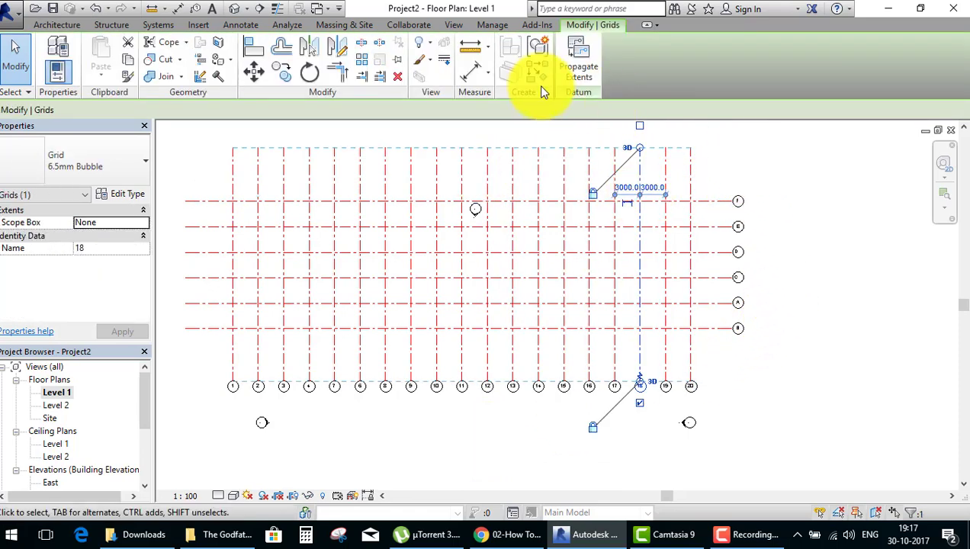
pyautogui.click(468, 52)
pyautogui.scroll(3, 469, 200)
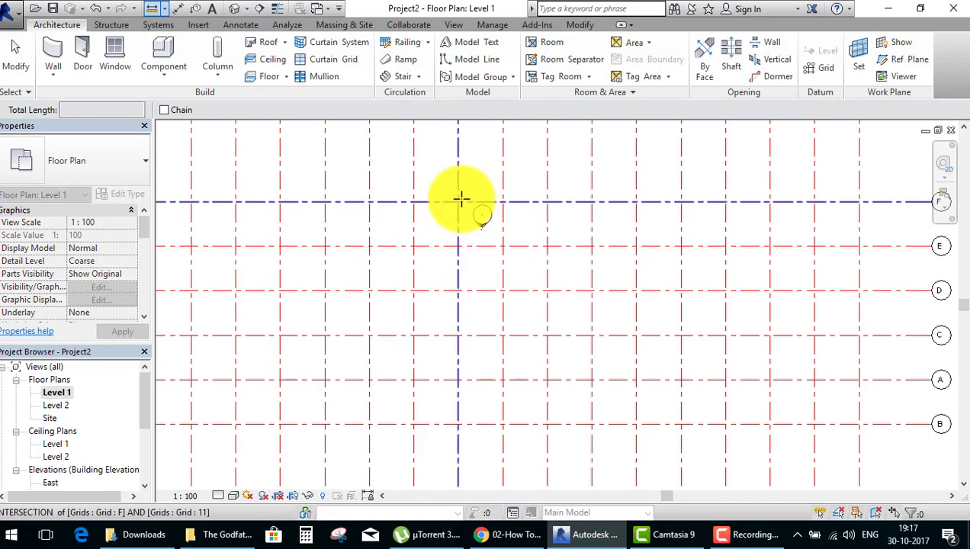
pyautogui.click(470, 198)
pyautogui.click(507, 197)
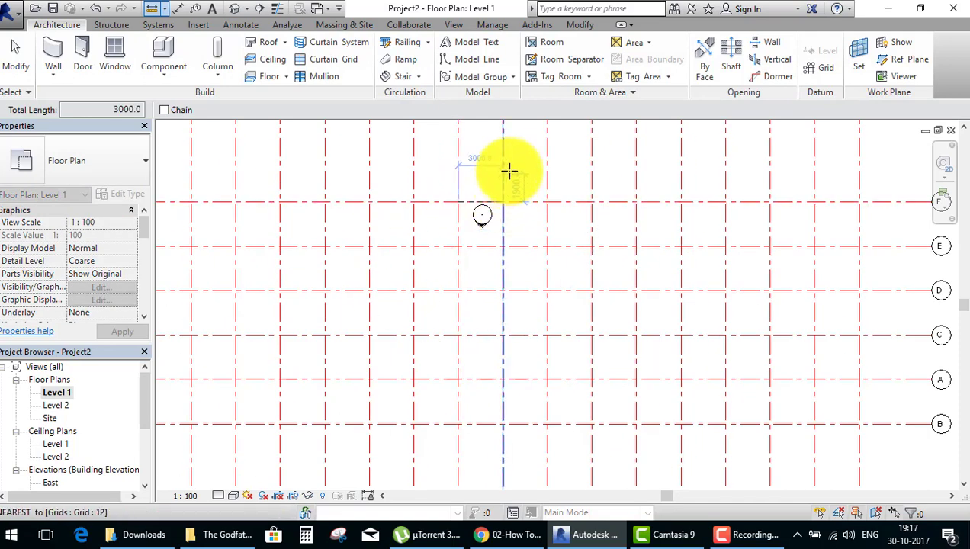
pyautogui.click(533, 245)
pyautogui.click(533, 202)
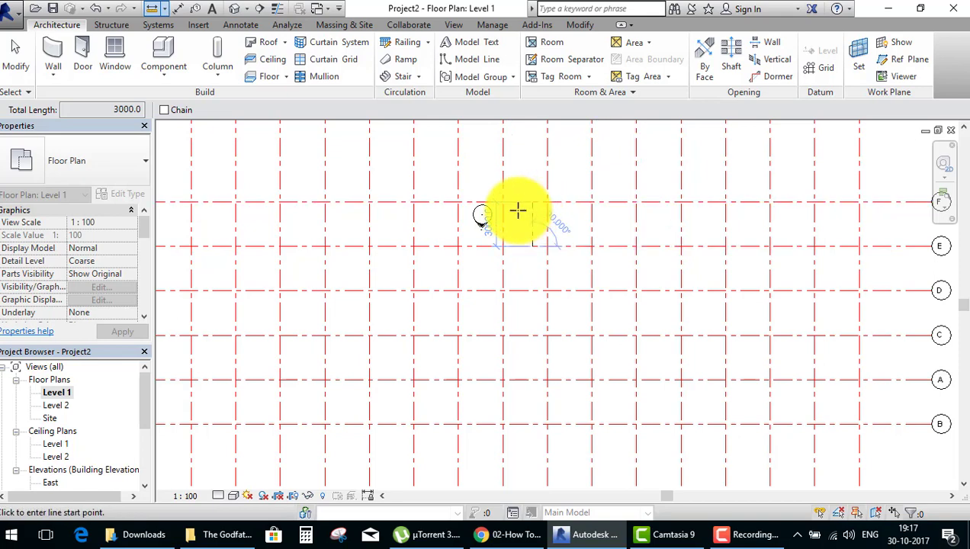
pyautogui.scroll(-1, 672, 232)
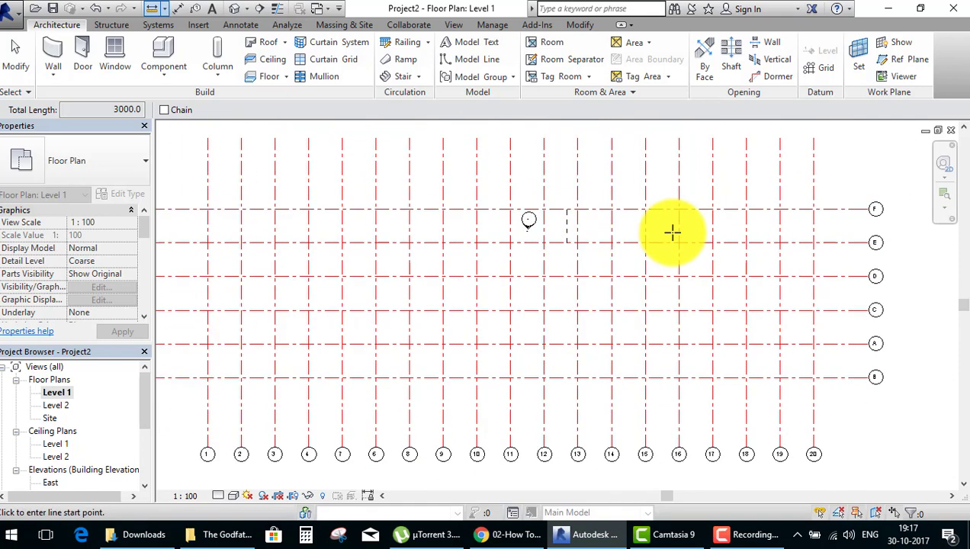
pyautogui.scroll(-1, 671, 232)
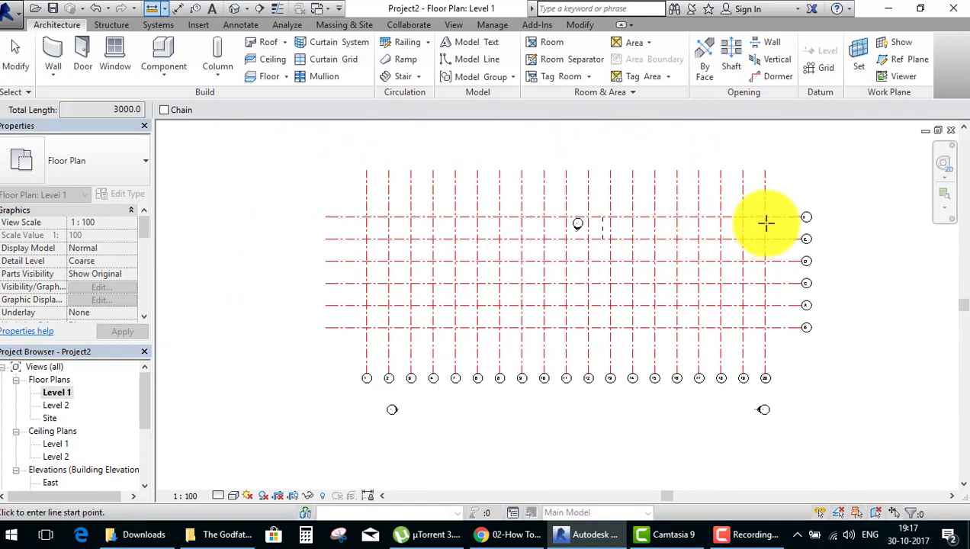
# Draw a start-end-radius arc grid down the left side, bending out to grid 3.
pyautogui.press('Escape')
pyautogui.press('Escape')
pyautogui.click(456, 232)
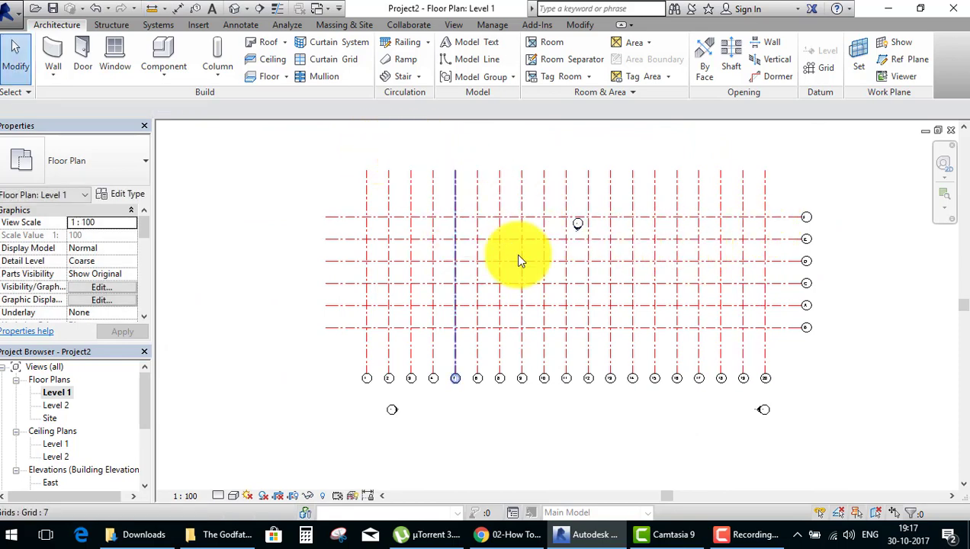
pyautogui.click(815, 71)
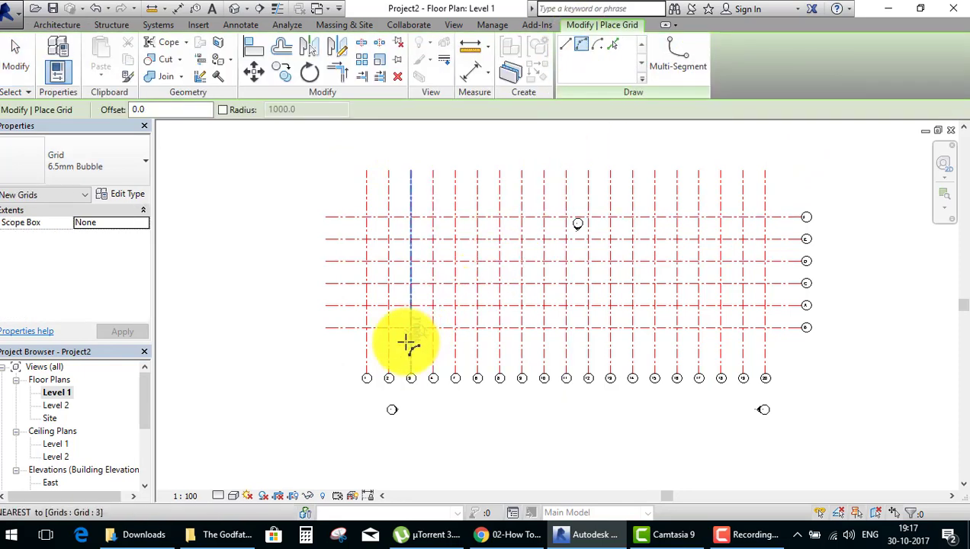
pyautogui.click(367, 447)
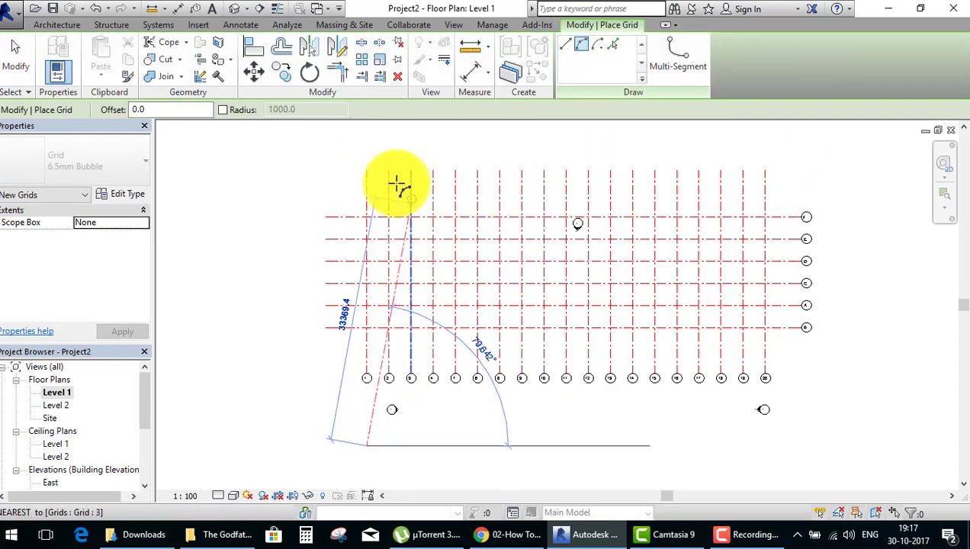
pyautogui.click(366, 140)
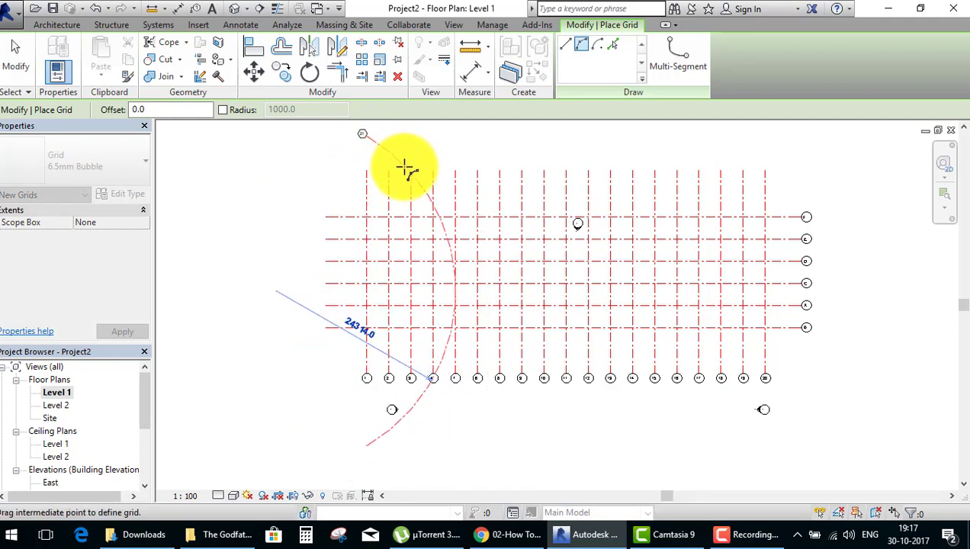
pyautogui.click(409, 296)
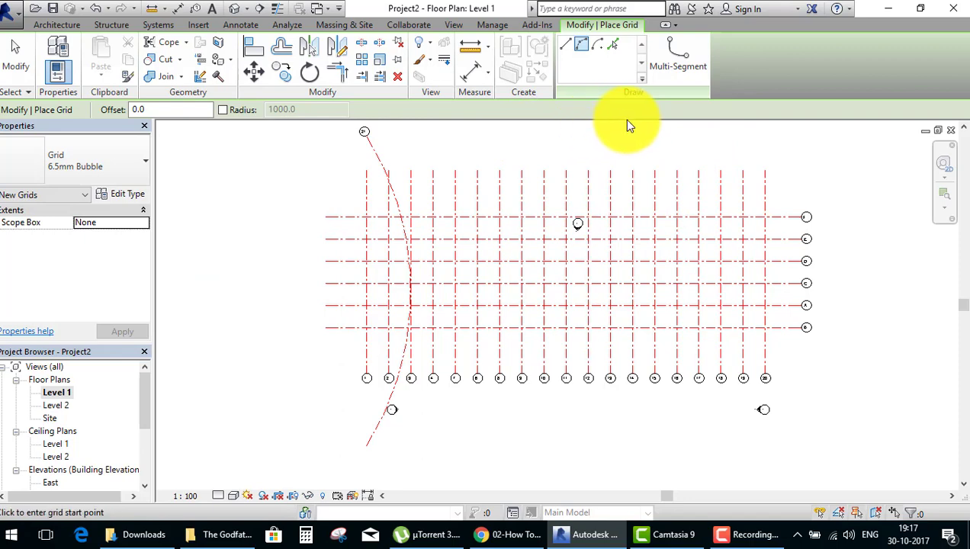
pyautogui.press('Escape')
pyautogui.press('Escape')
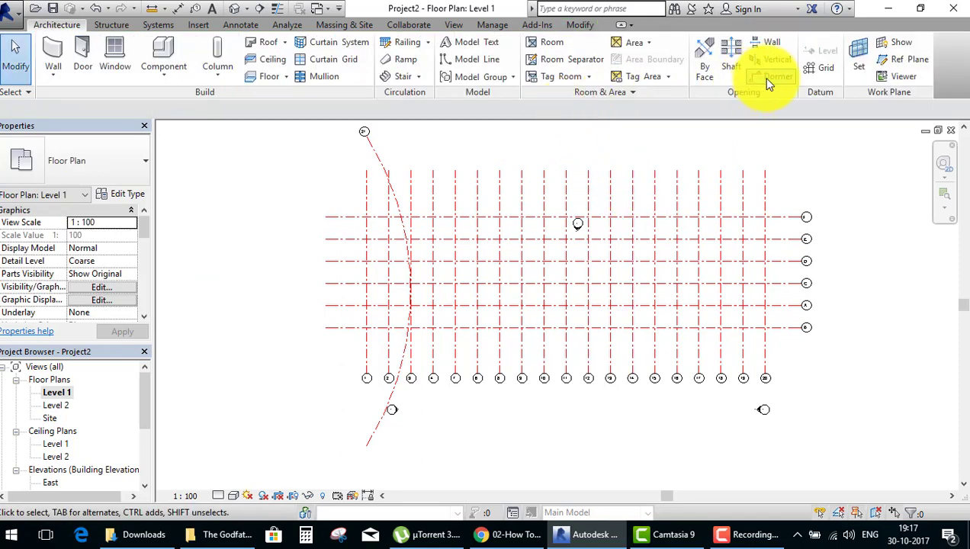
# Restart the Grid tool with a 4000 offset in Pick Lines mode.
pyautogui.click(376, 159)
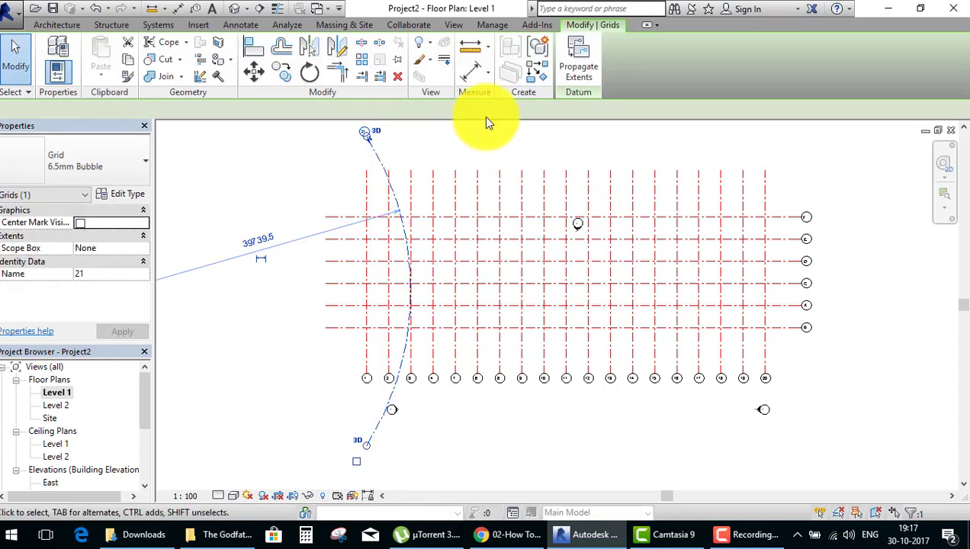
pyautogui.press('Escape')
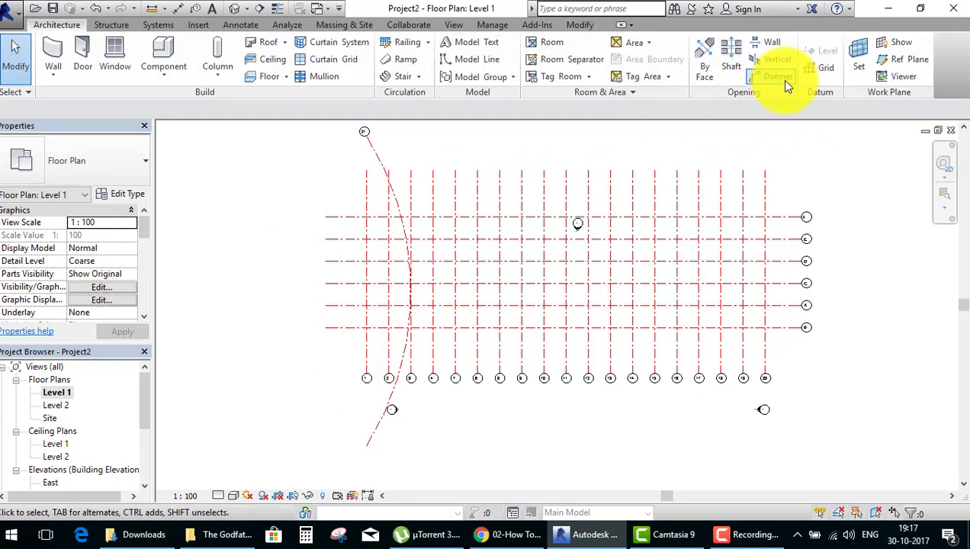
pyautogui.click(810, 67)
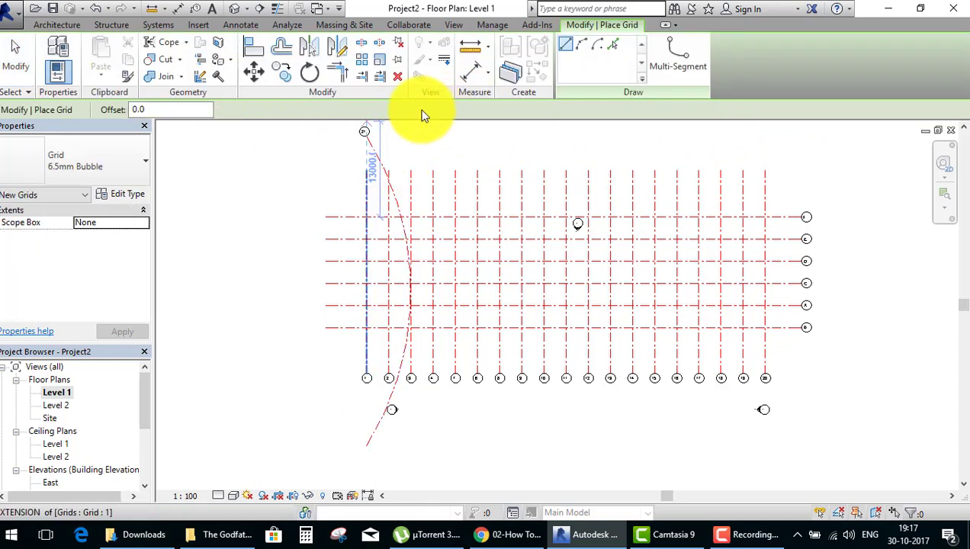
pyautogui.moveTo(191, 109); pyautogui.dragTo(53, 109)
pyautogui.write('4')
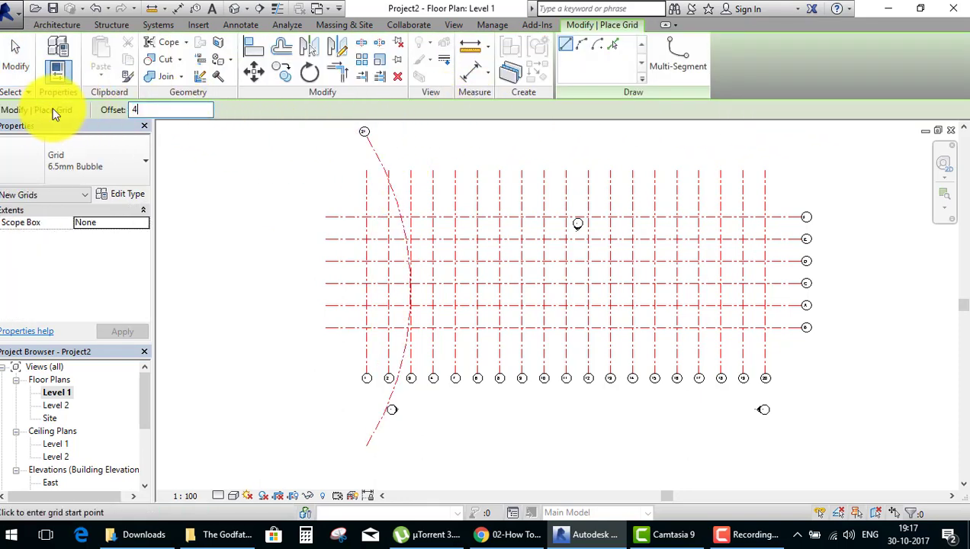
pyautogui.write('000.0')
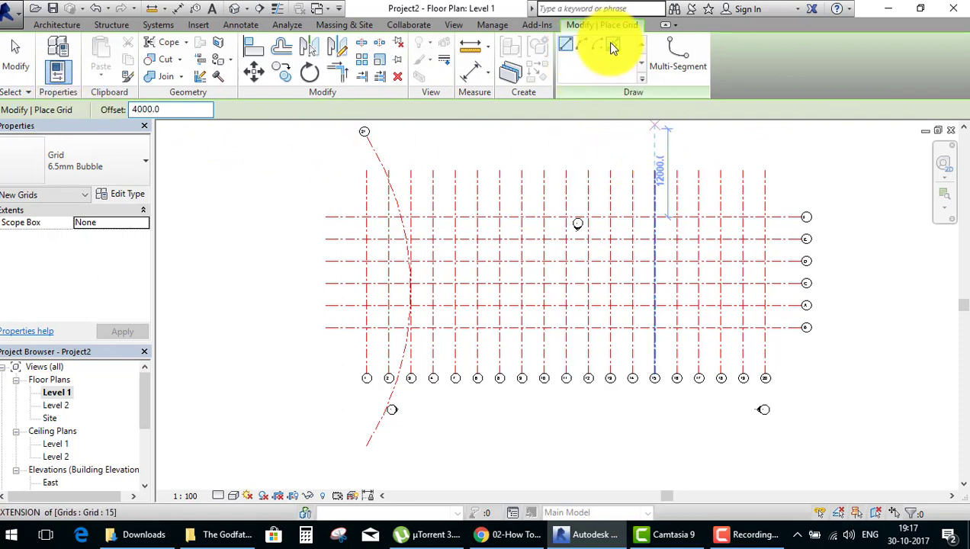
pyautogui.click(608, 44)
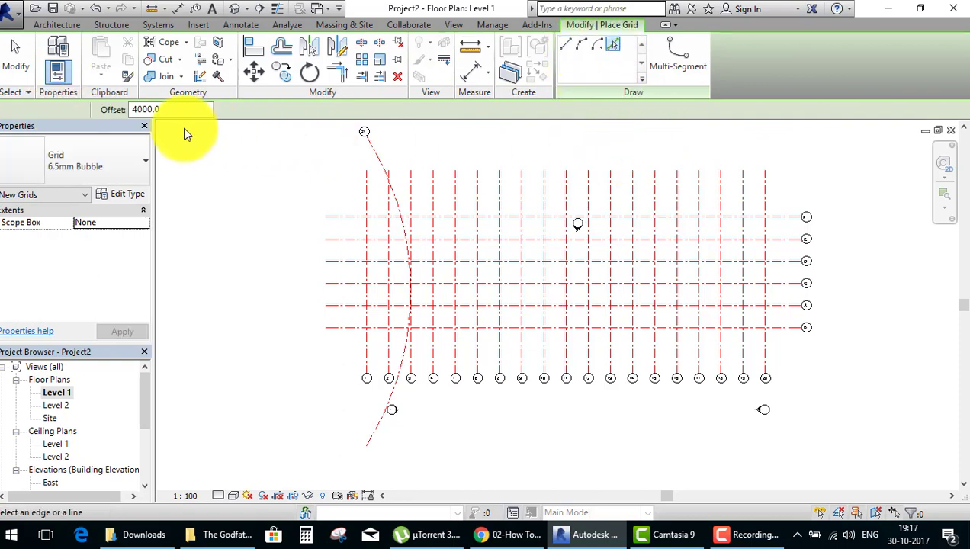
# Pick each successive arc grid on its right side to add eight offset arcs, 4000 apart.
pyautogui.click(378, 157)
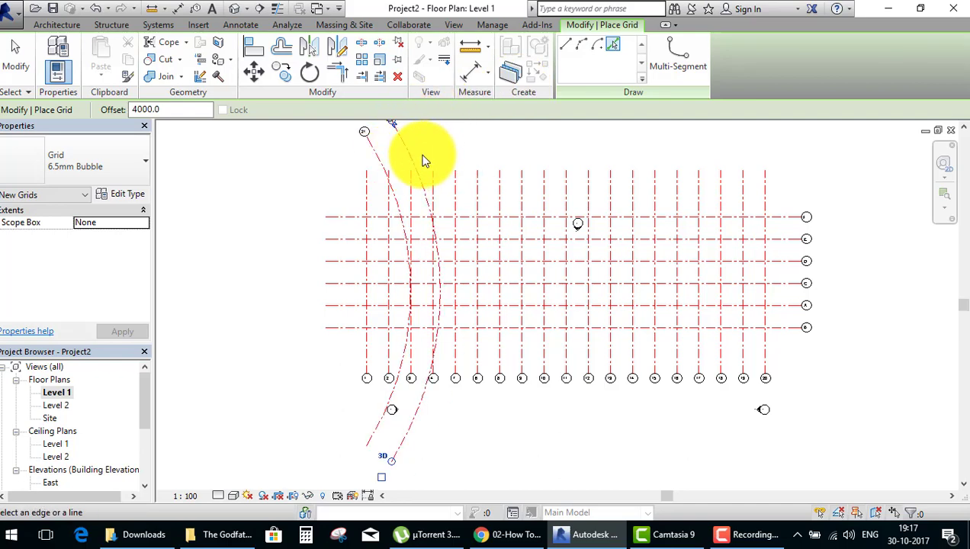
pyautogui.click(414, 158)
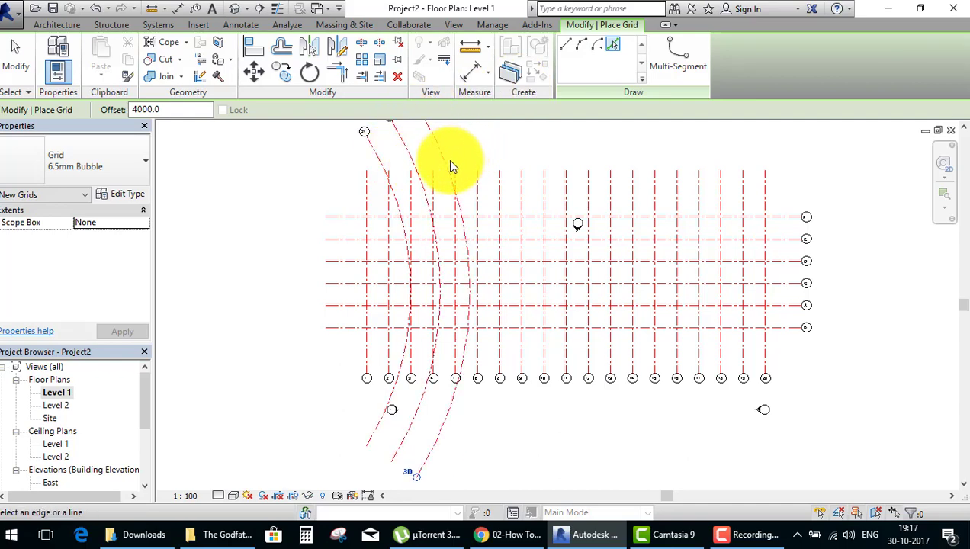
pyautogui.click(452, 165)
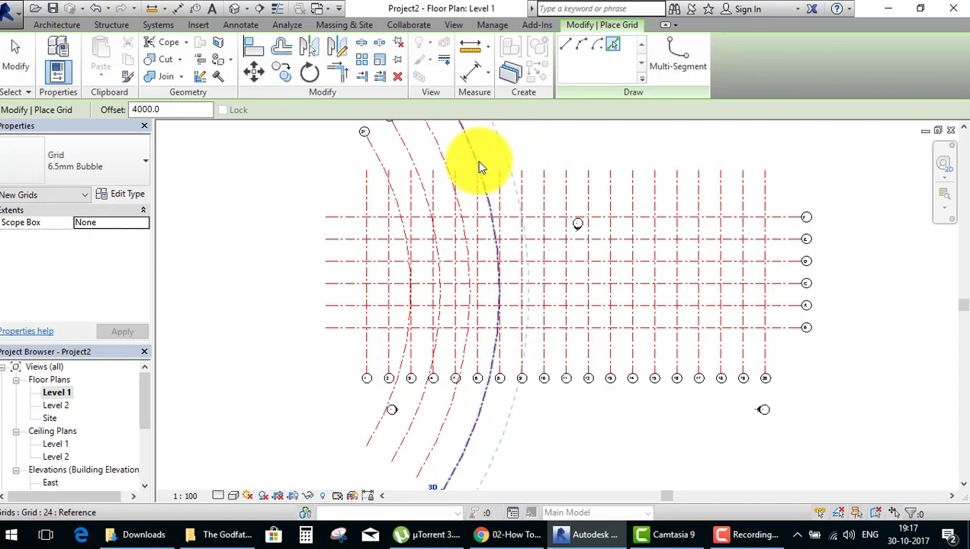
pyautogui.click(480, 166)
pyautogui.click(513, 160)
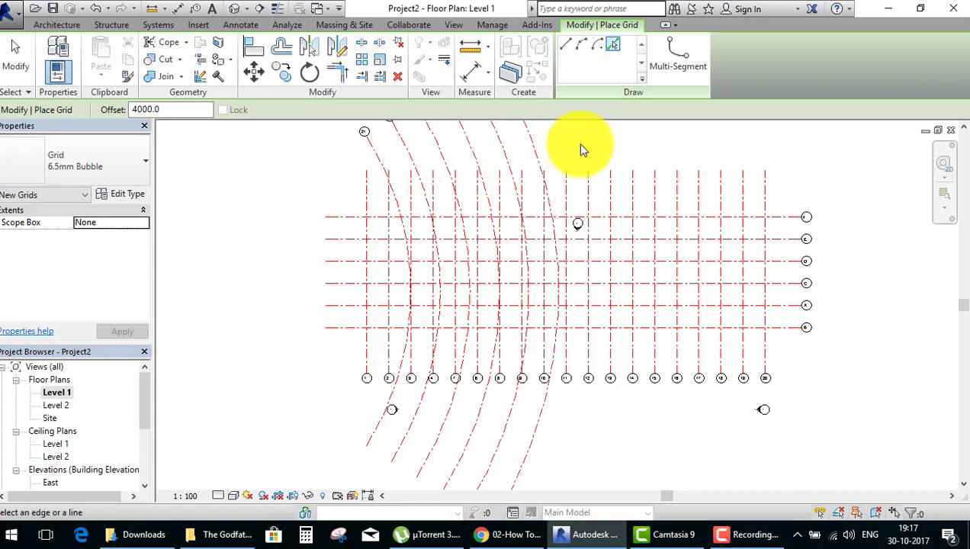
pyautogui.click(542, 162)
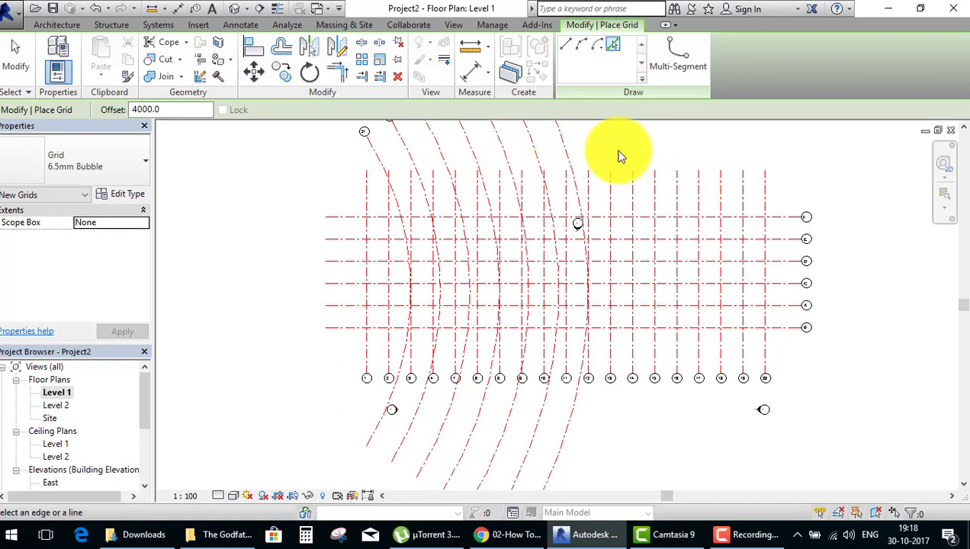
pyautogui.click(611, 150)
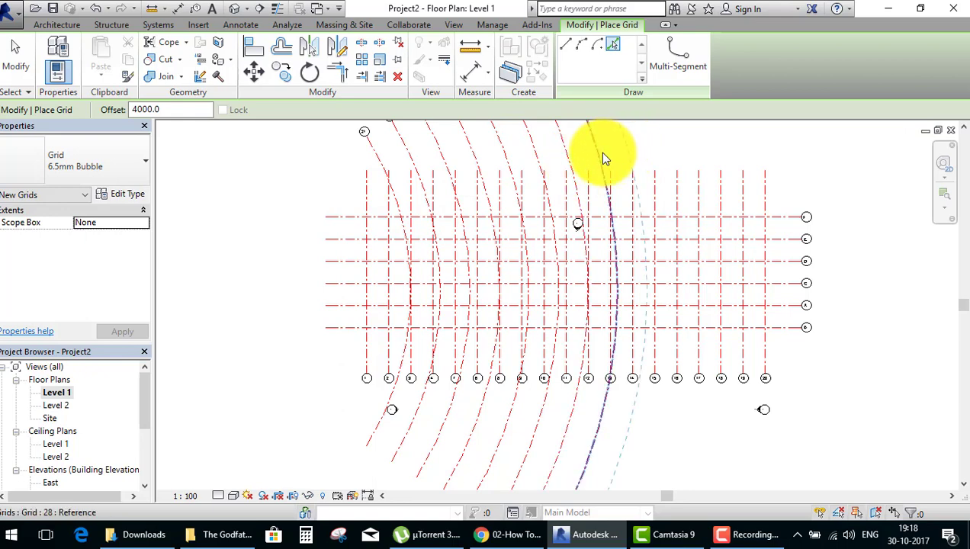
pyautogui.click(601, 153)
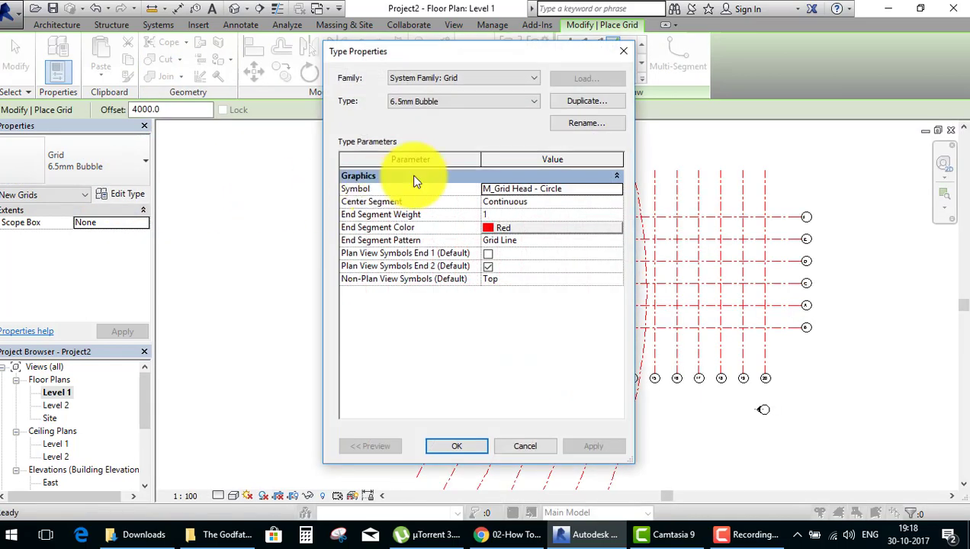
# Duplicate the grid type as 'new' with navy (RGB 000-000-128) end segments.
pyautogui.click(579, 107)
pyautogui.write('new')
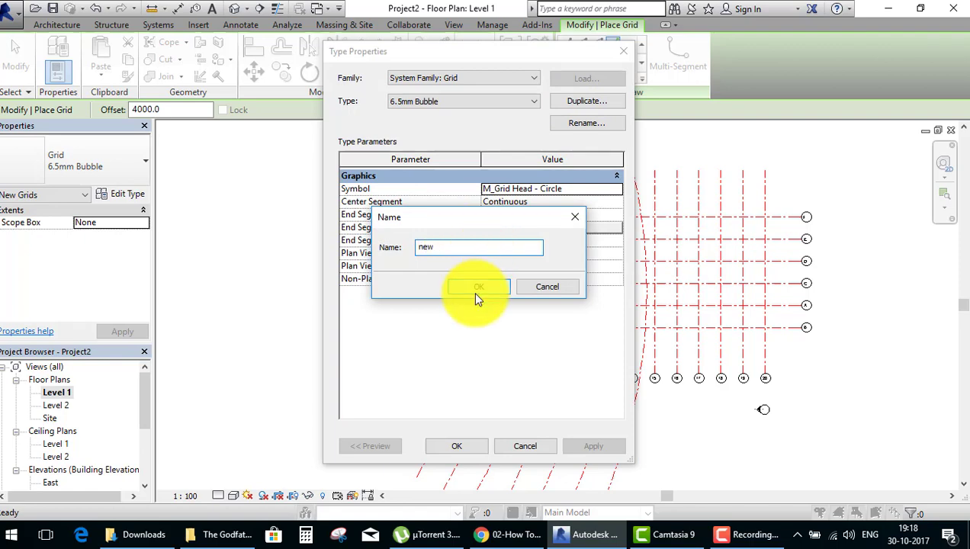
pyautogui.click(472, 291)
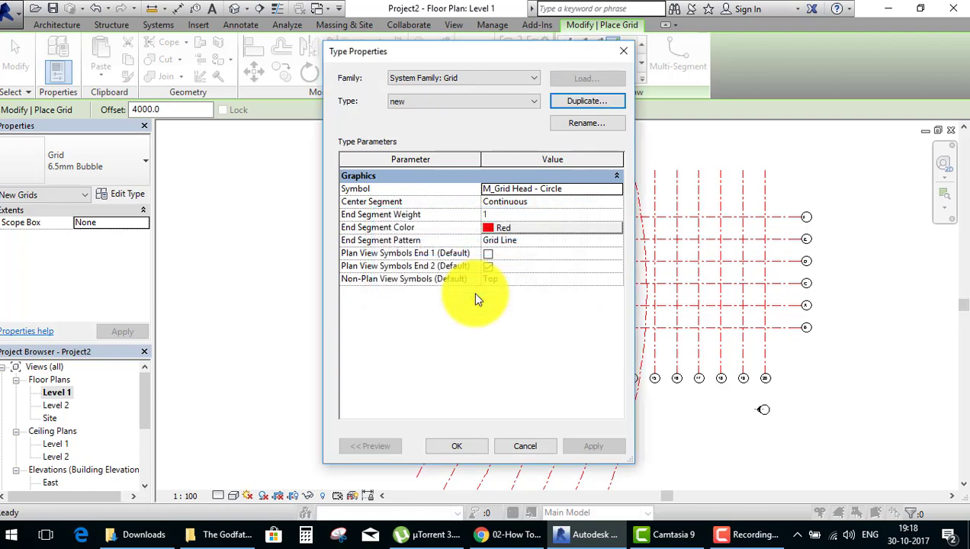
pyautogui.click(491, 226)
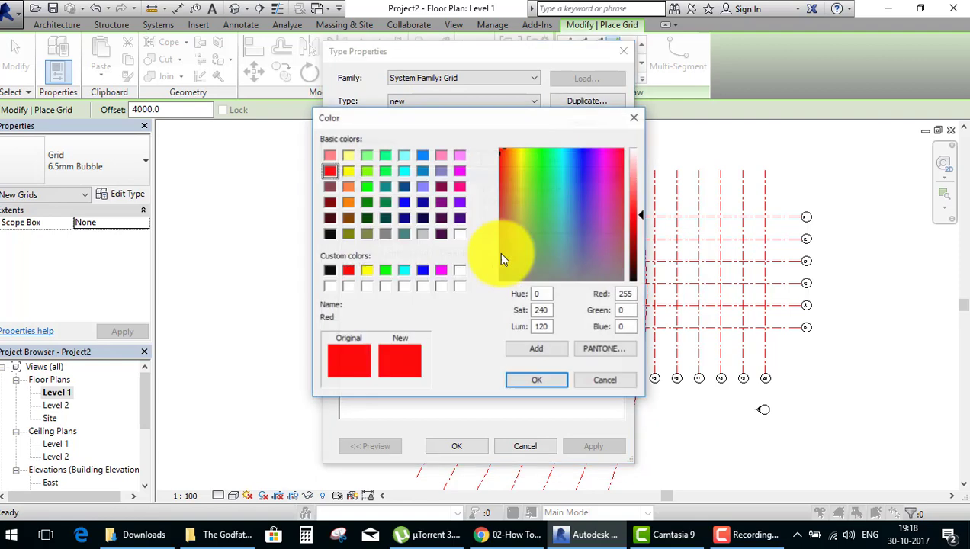
pyautogui.click(404, 221)
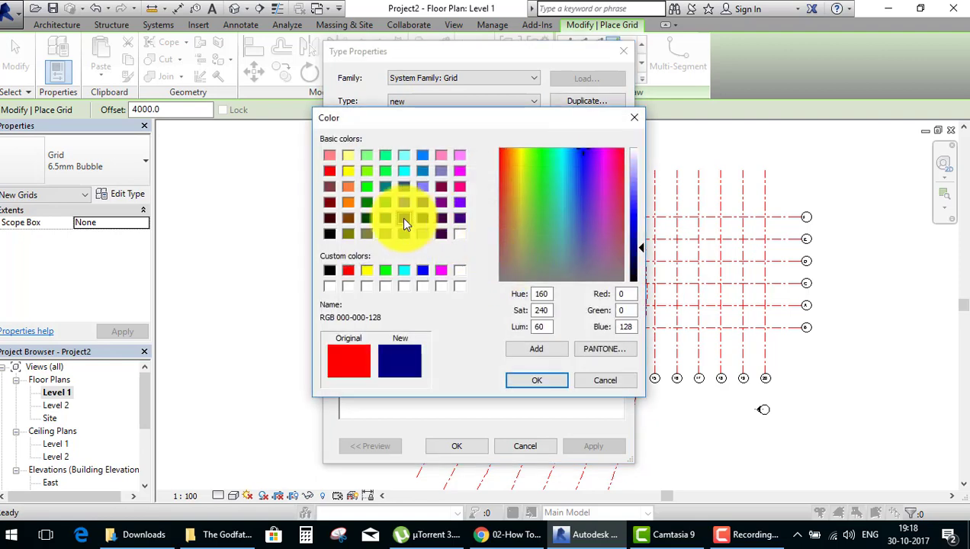
pyautogui.click(506, 380)
pyautogui.click(473, 446)
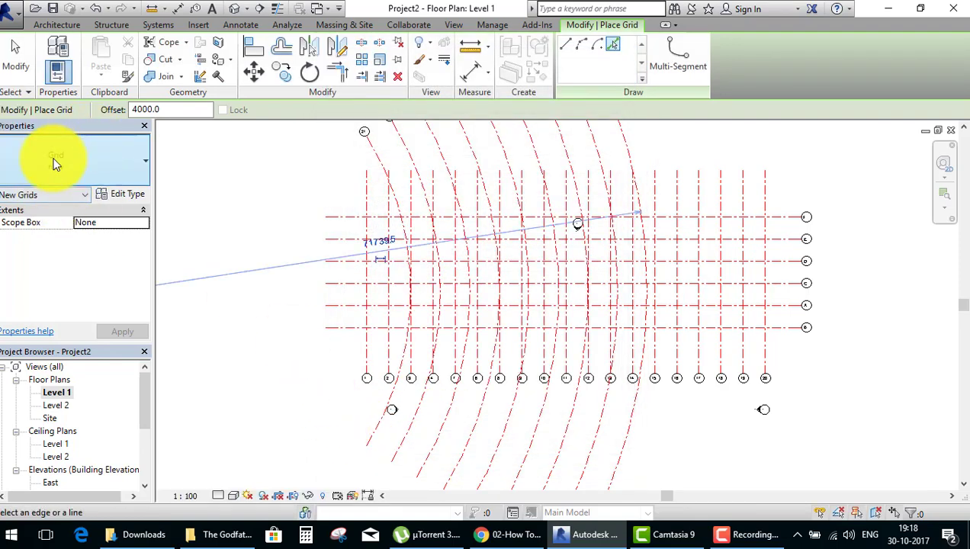
# Pick the outermost arc three times to add navy arc grids offset 4000.
pyautogui.click(633, 177)
pyautogui.click(659, 154)
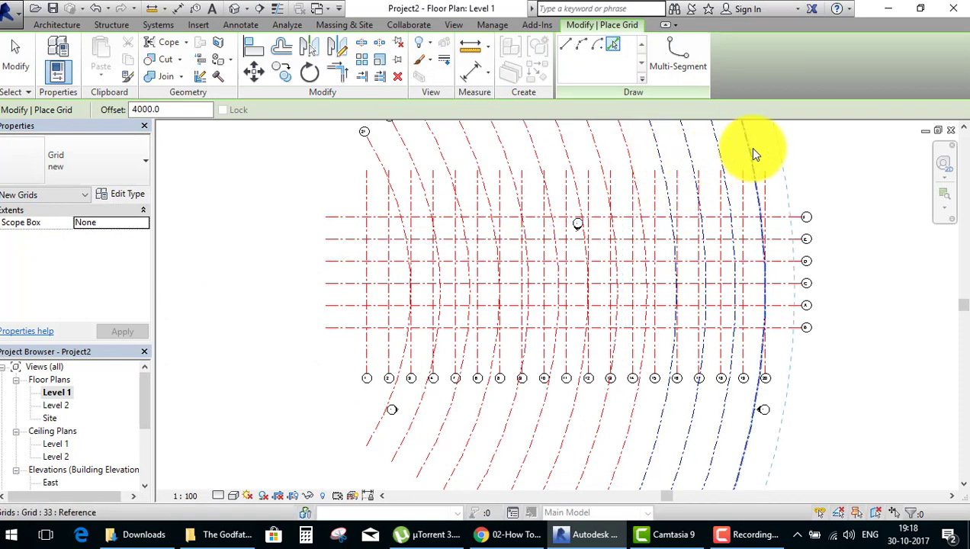
pyautogui.click(759, 146)
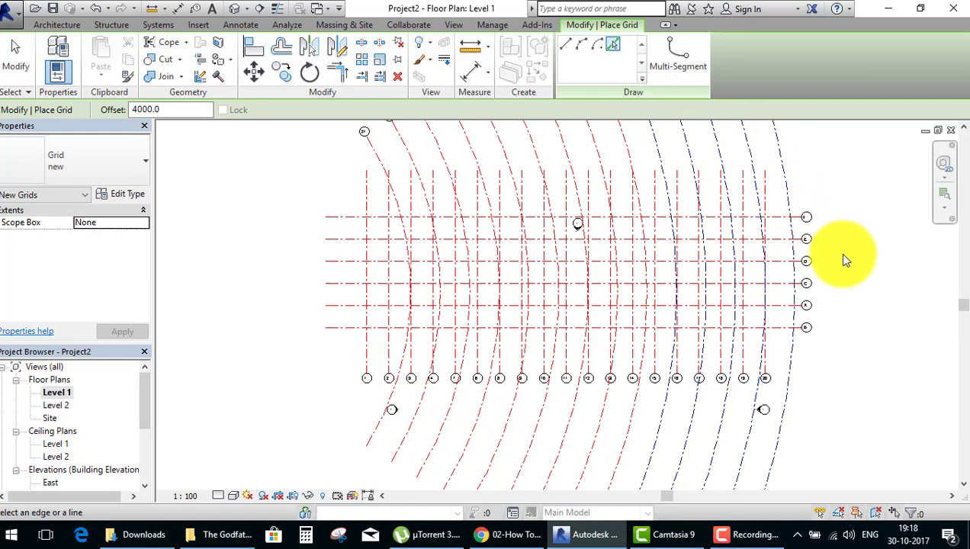
# Add navy horizontal grids 35 and 36 between grids E and D.
pyautogui.scroll(2, 819, 236)
pyautogui.scroll(2, 818, 236)
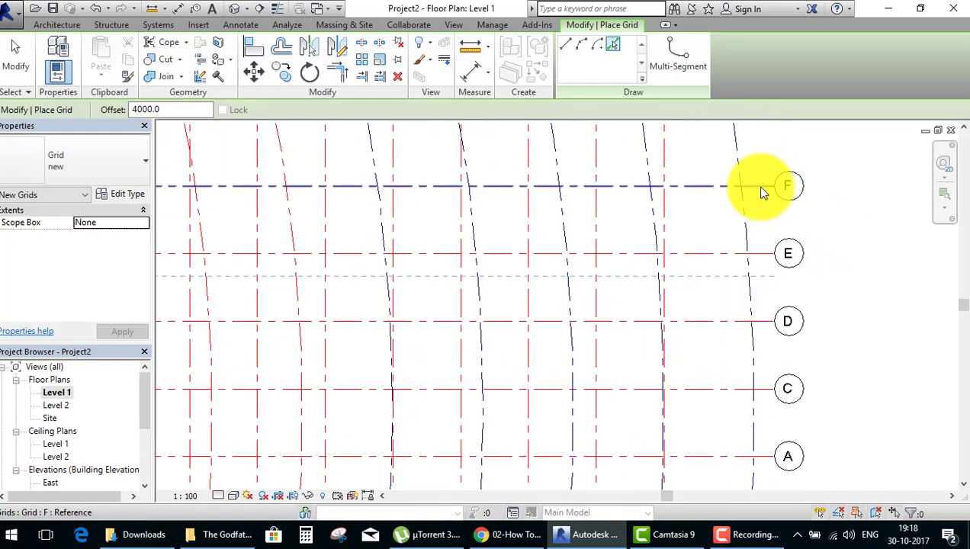
pyautogui.click(765, 188)
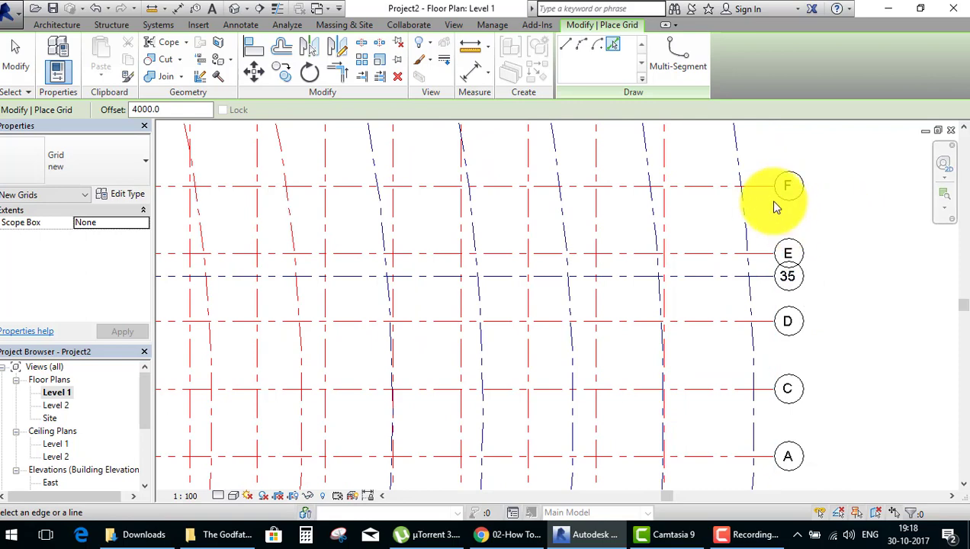
pyautogui.click(752, 188)
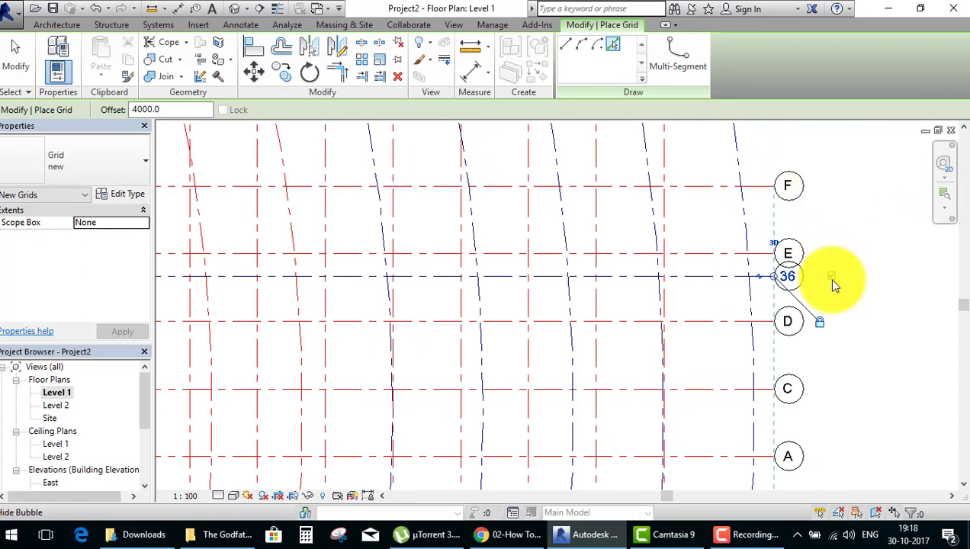
# Shift grid 36's bubble aside with an elbow and reframe the whole arced grid layout.
pyautogui.scroll(2, 759, 288)
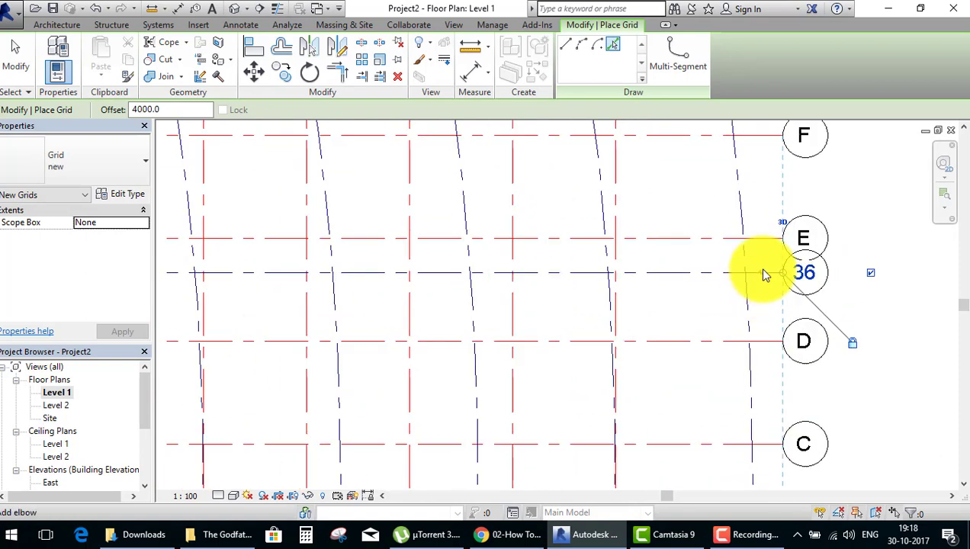
pyautogui.click(761, 271)
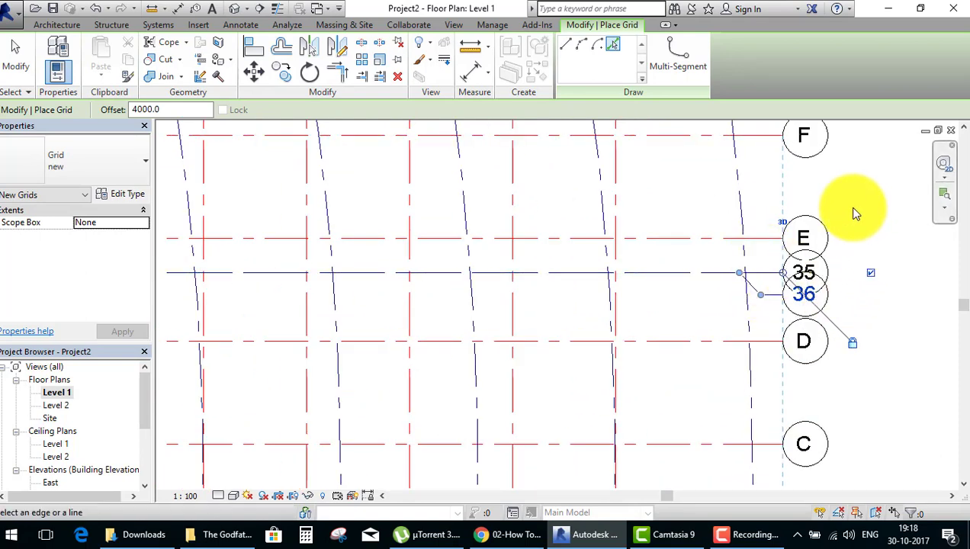
pyautogui.scroll(1, 814, 221)
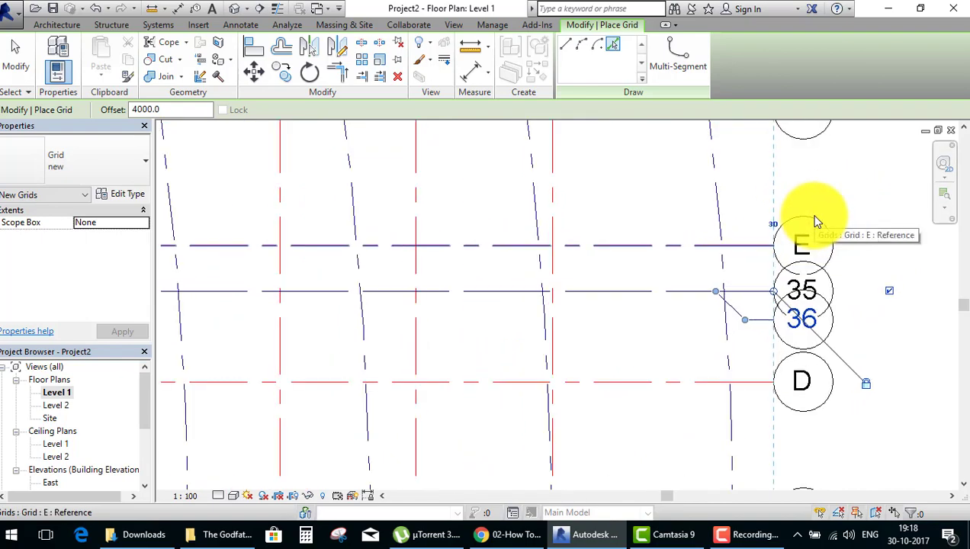
pyautogui.scroll(1, 816, 221)
pyautogui.scroll(-1, 758, 336)
pyautogui.scroll(-1, 748, 347)
pyautogui.scroll(-1, 758, 256)
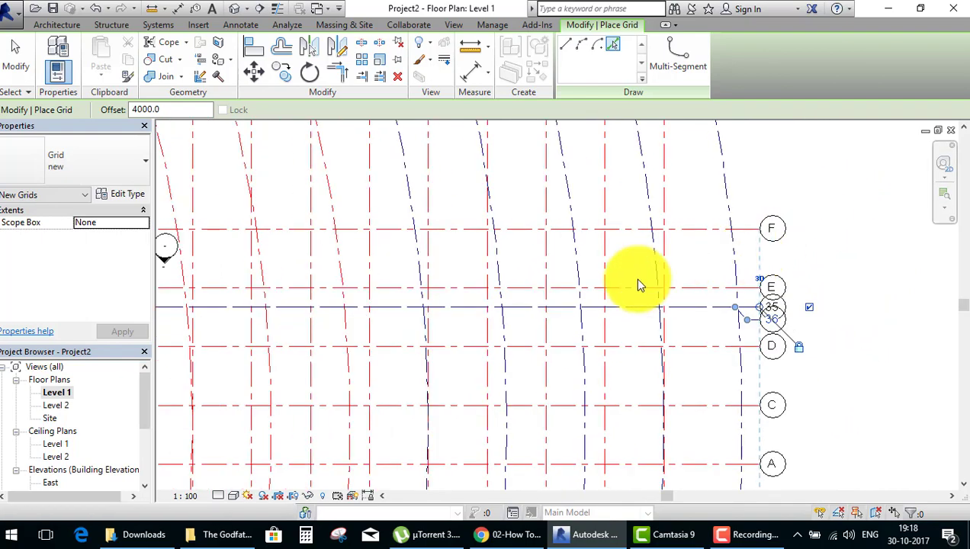
pyautogui.scroll(-1, 639, 285)
pyautogui.scroll(-1, 615, 282)
pyautogui.moveTo(493, 308)
pyautogui.mouseDown(button='middle')
pyautogui.moveTo(609, 295)
pyautogui.moveTo(726, 317)
pyautogui.mouseUp(button='middle')
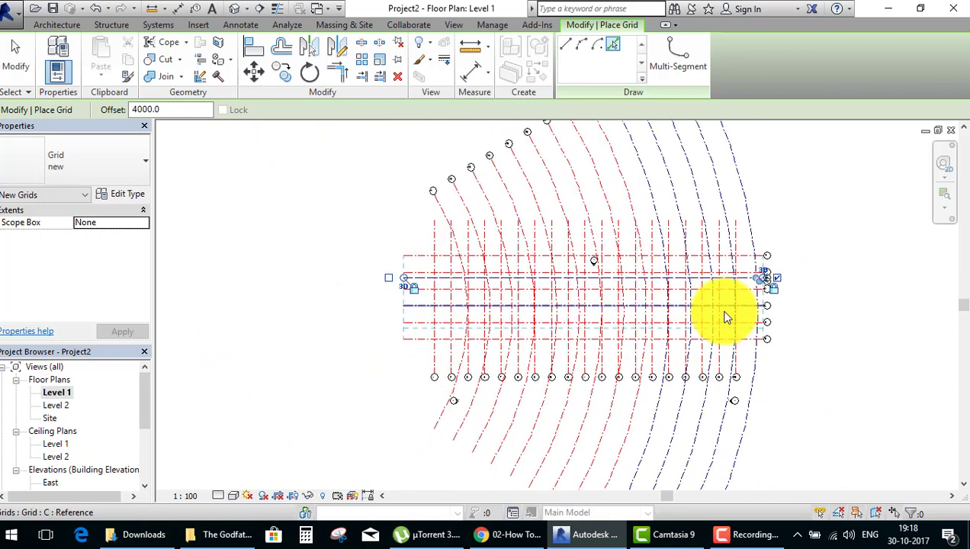
pyautogui.scroll(-1, 763, 267)
pyautogui.moveTo(814, 229); pyautogui.dragTo(713, 245, button='middle')
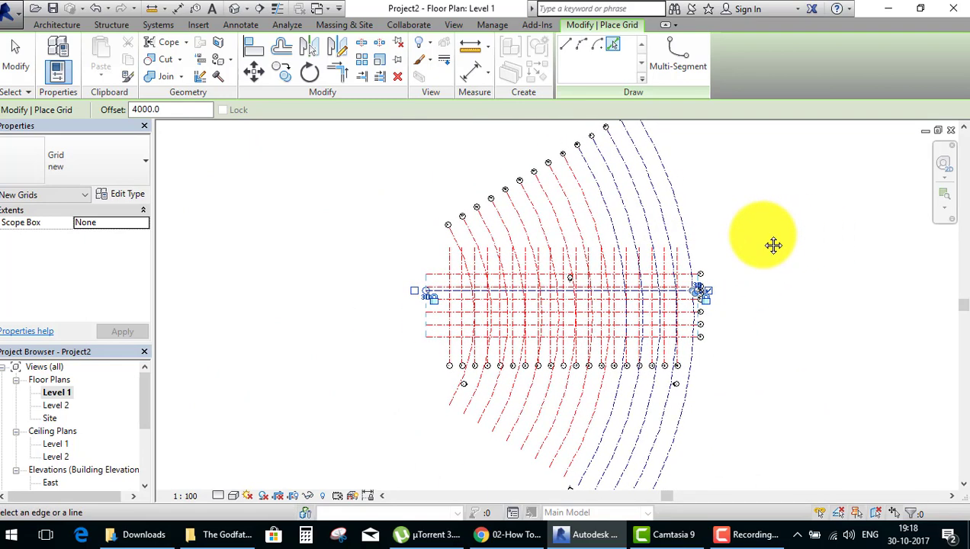